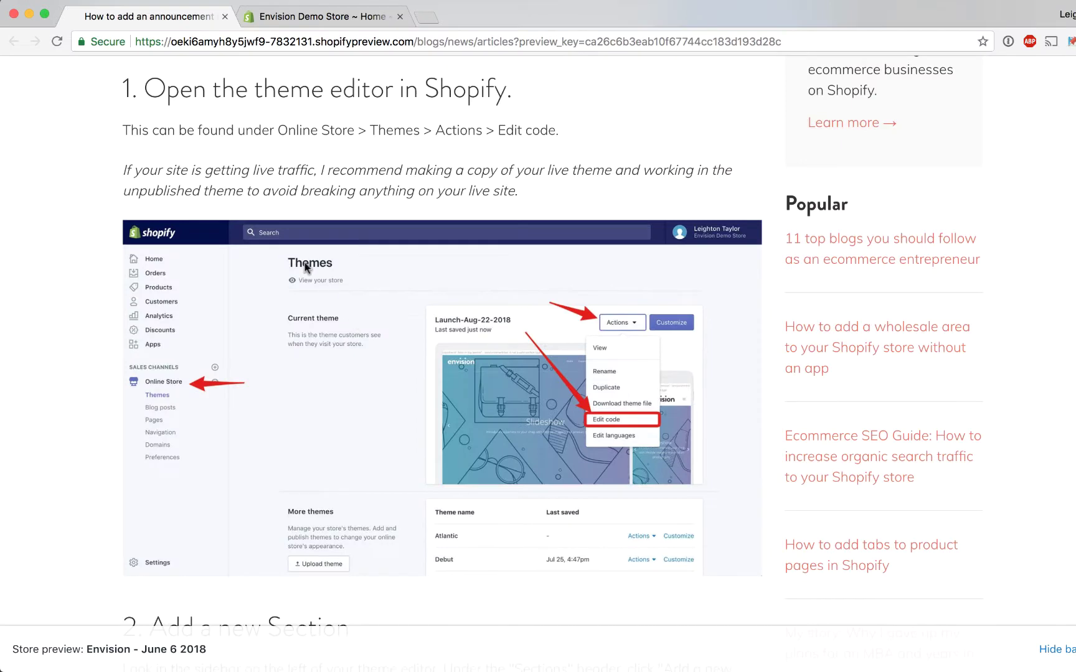
- Open the code editor for the Launch-Aug-22-2018 theme from Online Store > Themes
click(322, 17)
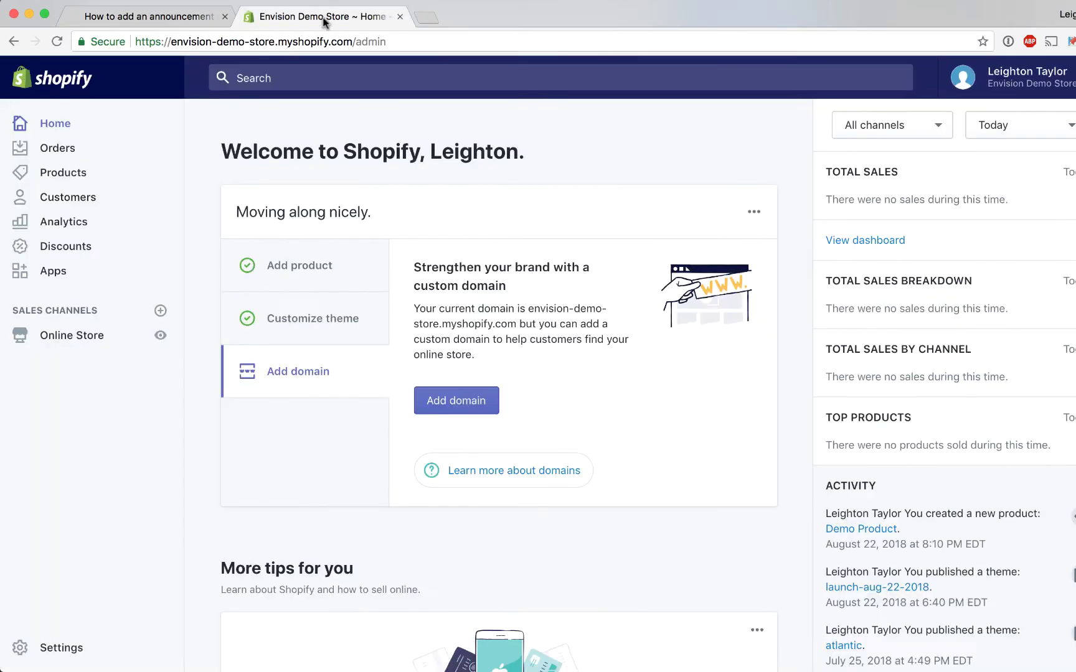
click(74, 337)
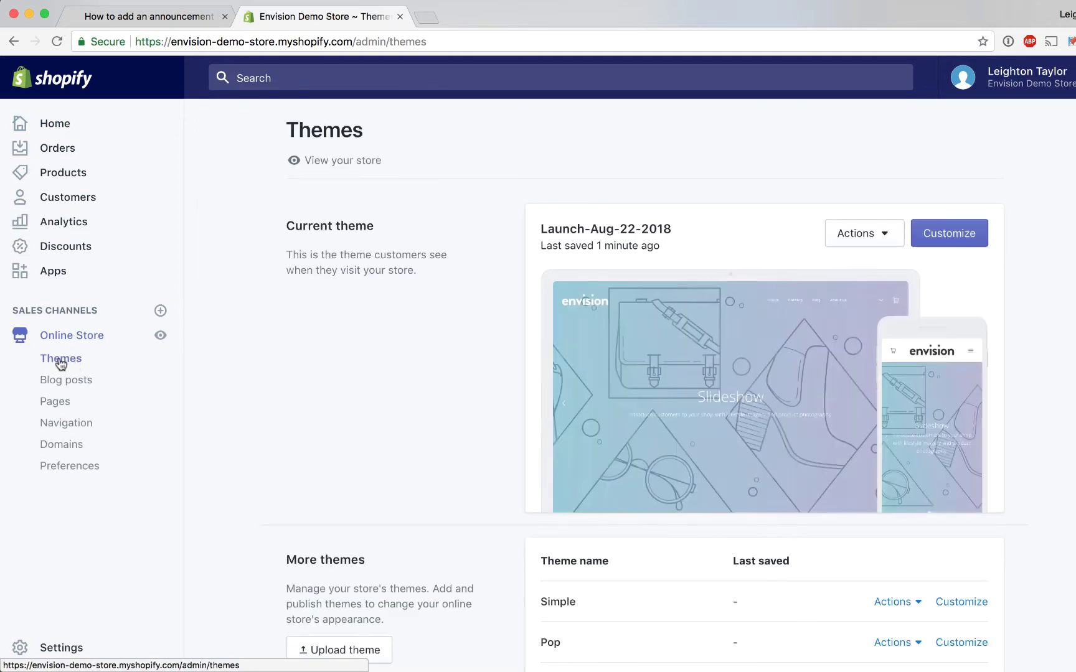
click(865, 234)
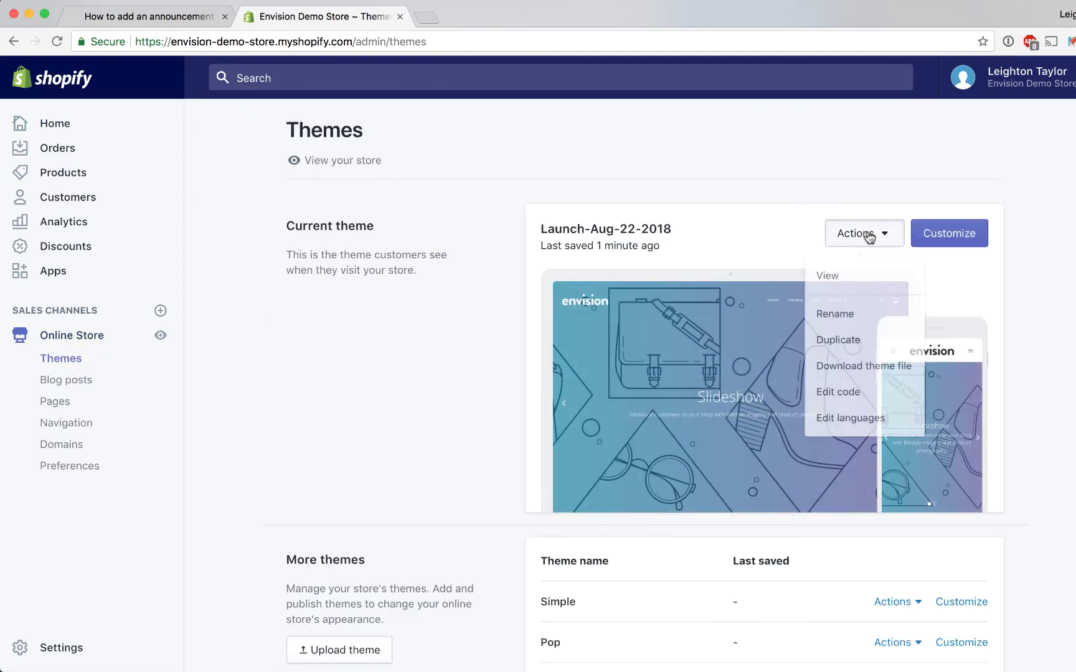
click(838, 400)
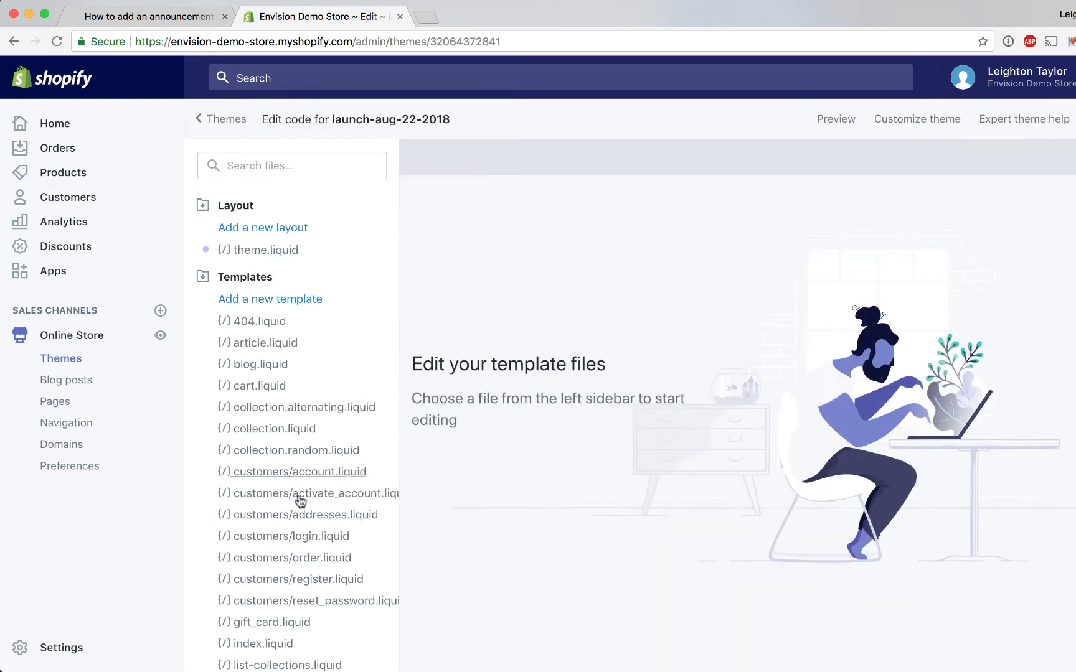
- Expand the Sections folder in the theme's file list
scroll(279, 491, down, 5)
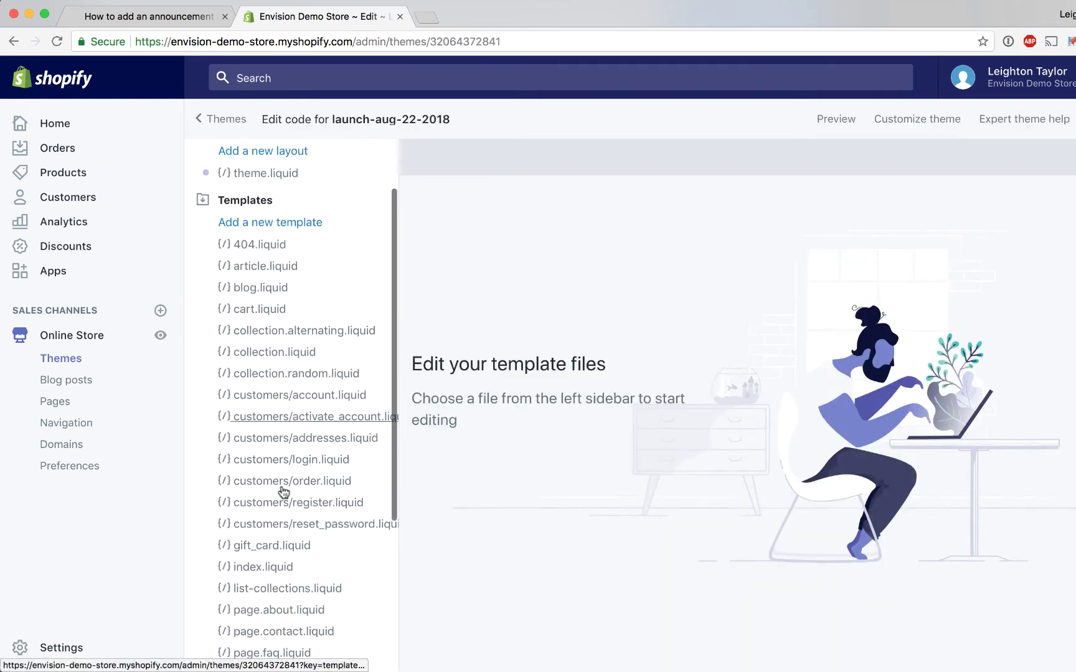
scroll(274, 498, down, 2)
click(243, 550)
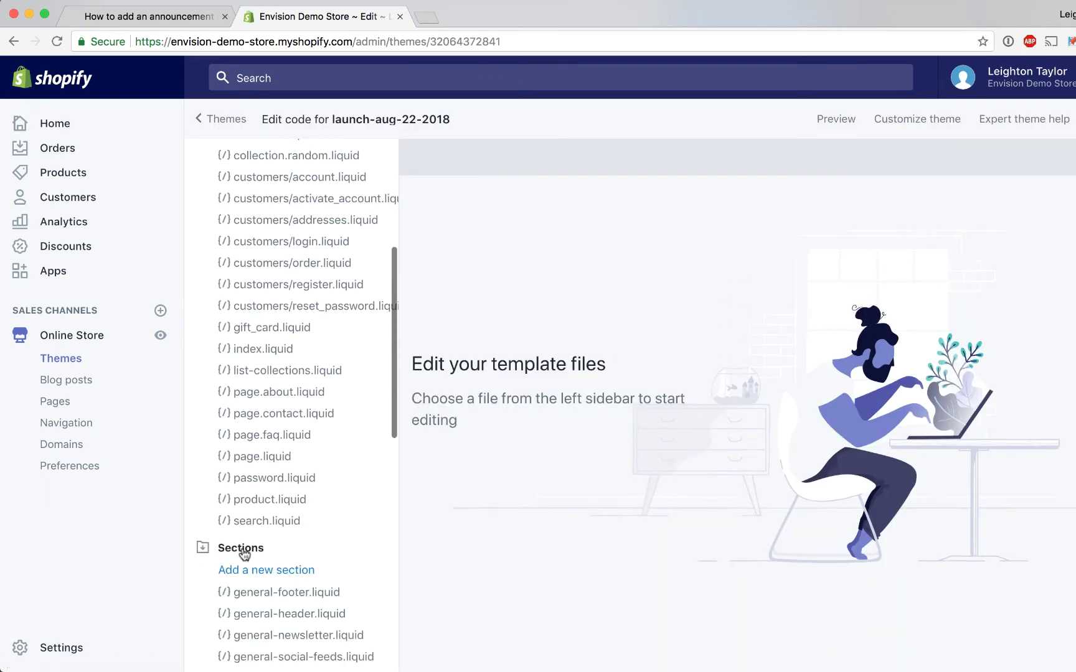
scroll(245, 553, down, 2)
scroll(245, 552, down, 1)
- Add a new theme section named 'announcement-bar', creating announcement-bar.liquid
click(271, 418)
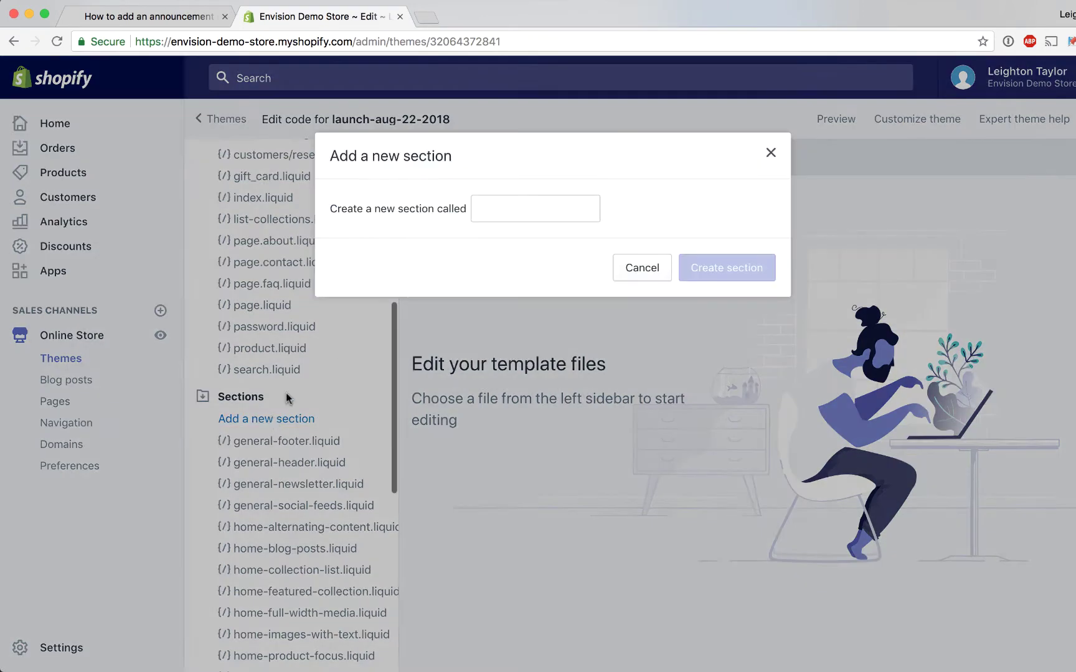
click(484, 208)
text(announcement-bar)
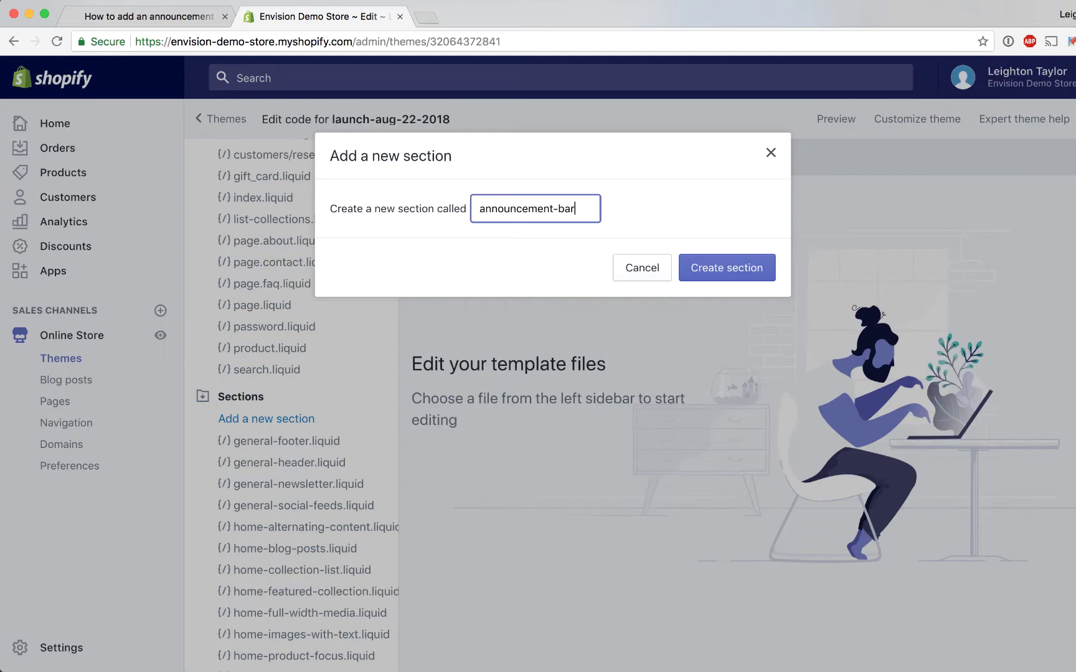
click(727, 267)
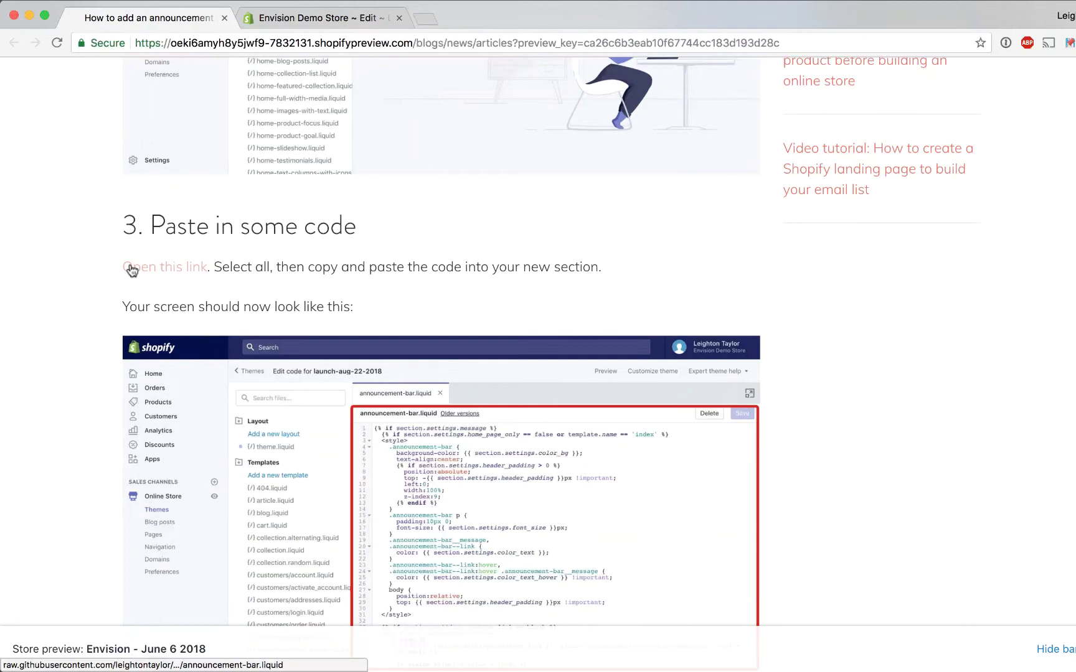
- Replace the new section's placeholder code with the raw announcement bar code from the tutorial link
click(170, 270)
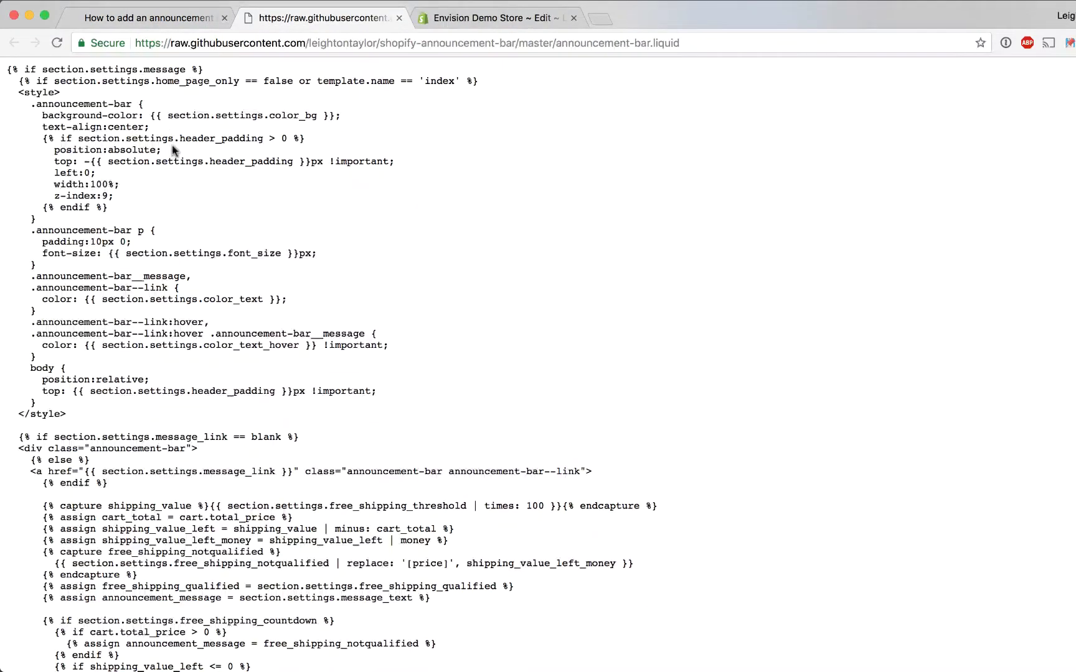
key(super+a)
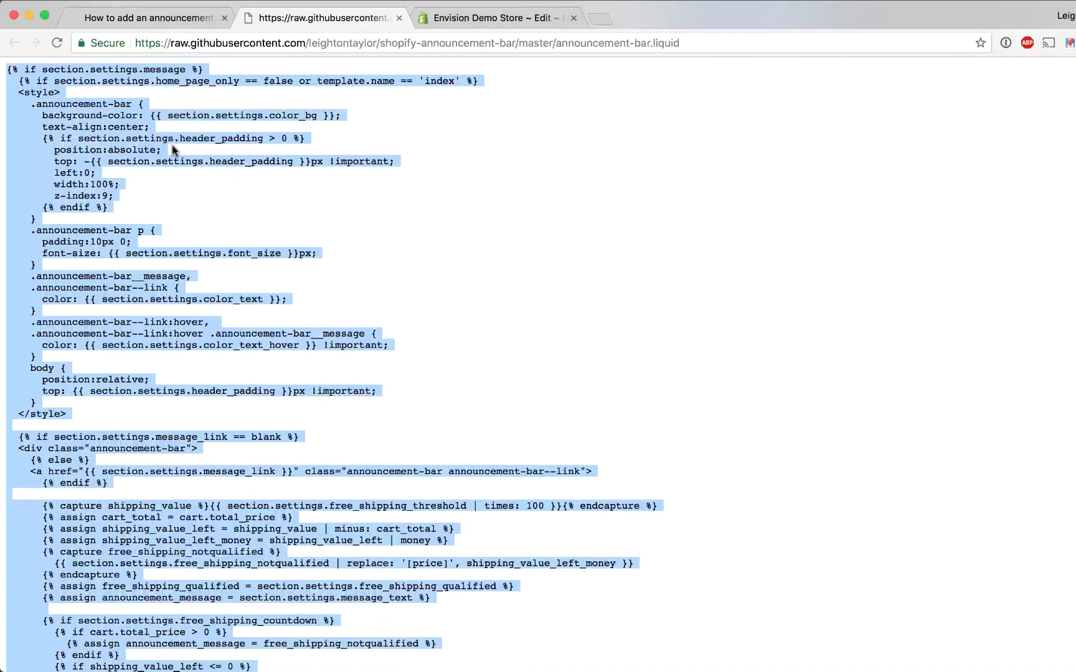
click(460, 23)
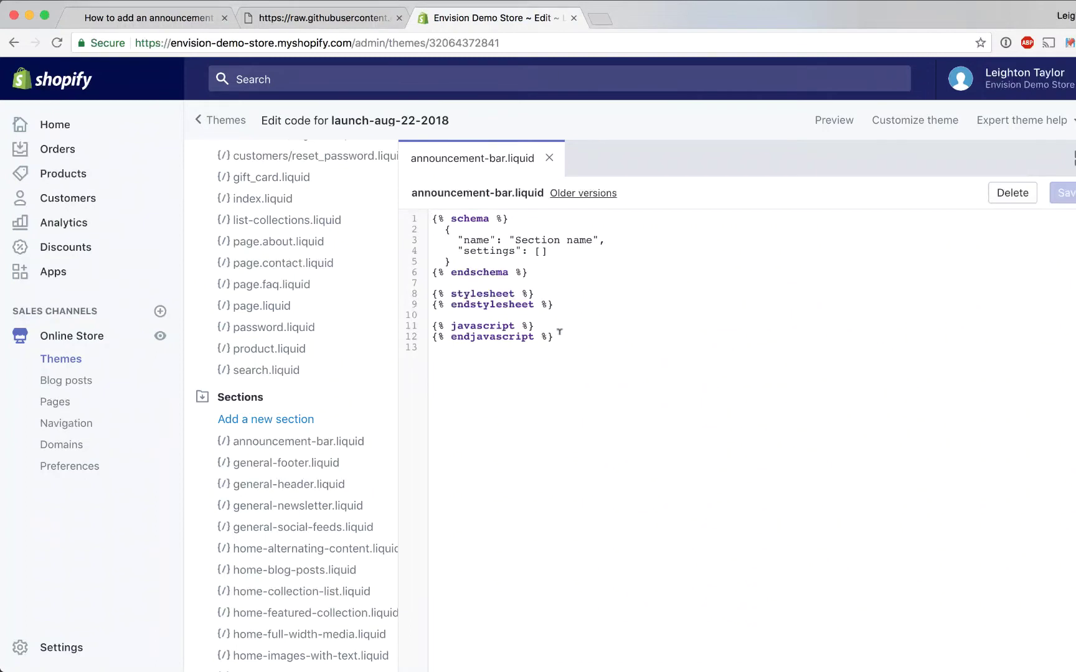
drag(553, 336, 429, 215)
key(BackSpace)
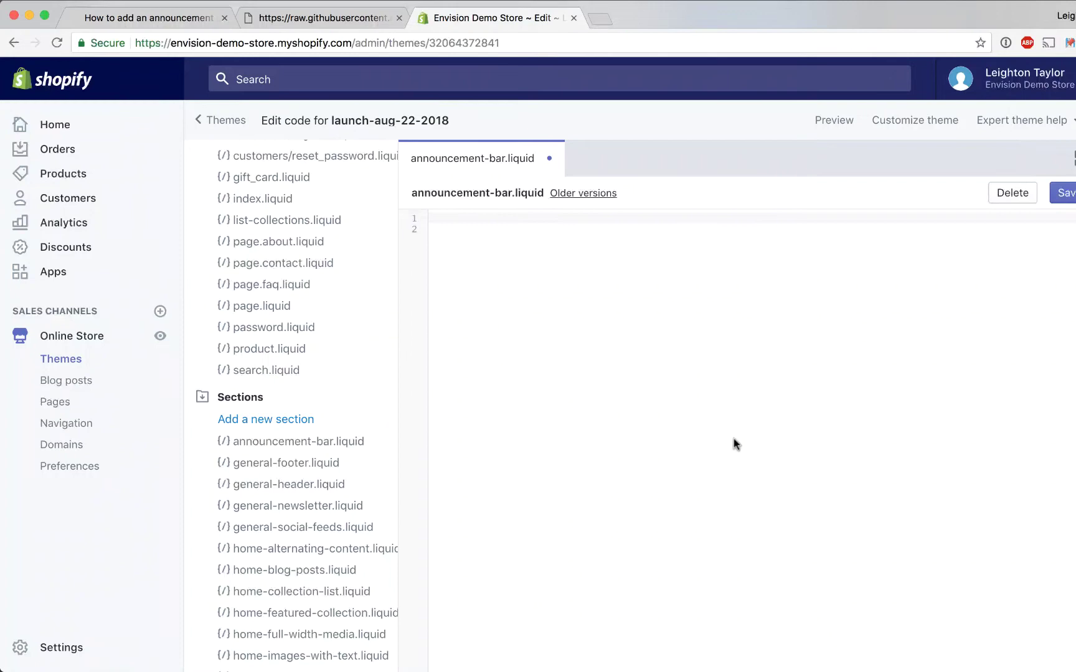
key(super+v)
- Save announcement-bar.liquid with the pasted code
scroll(618, 422, up, 15)
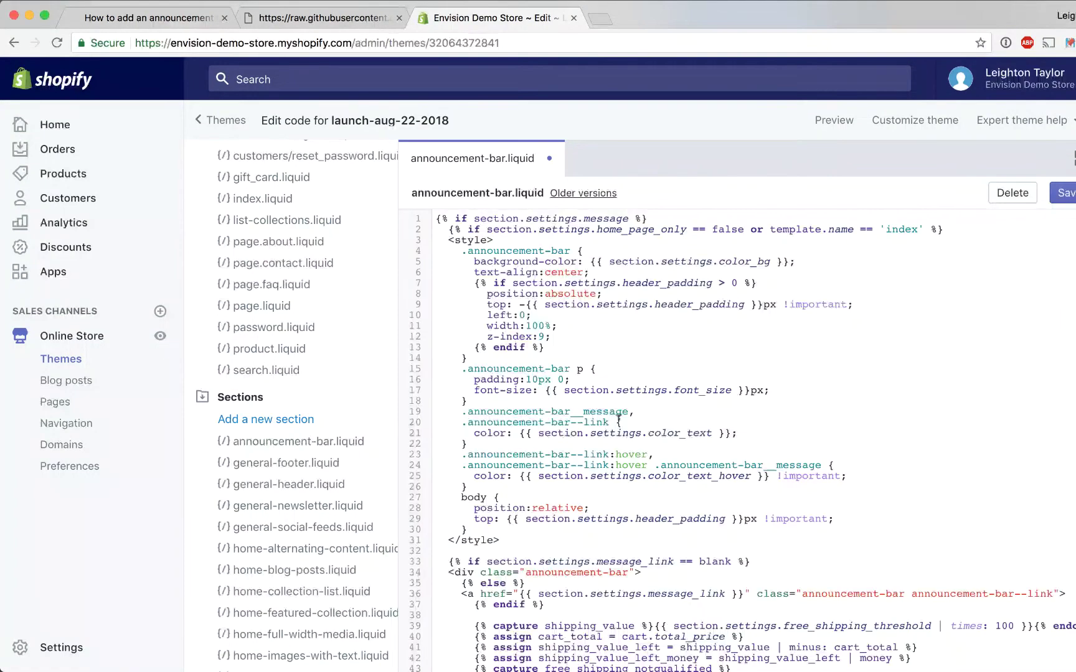
click(351, 19)
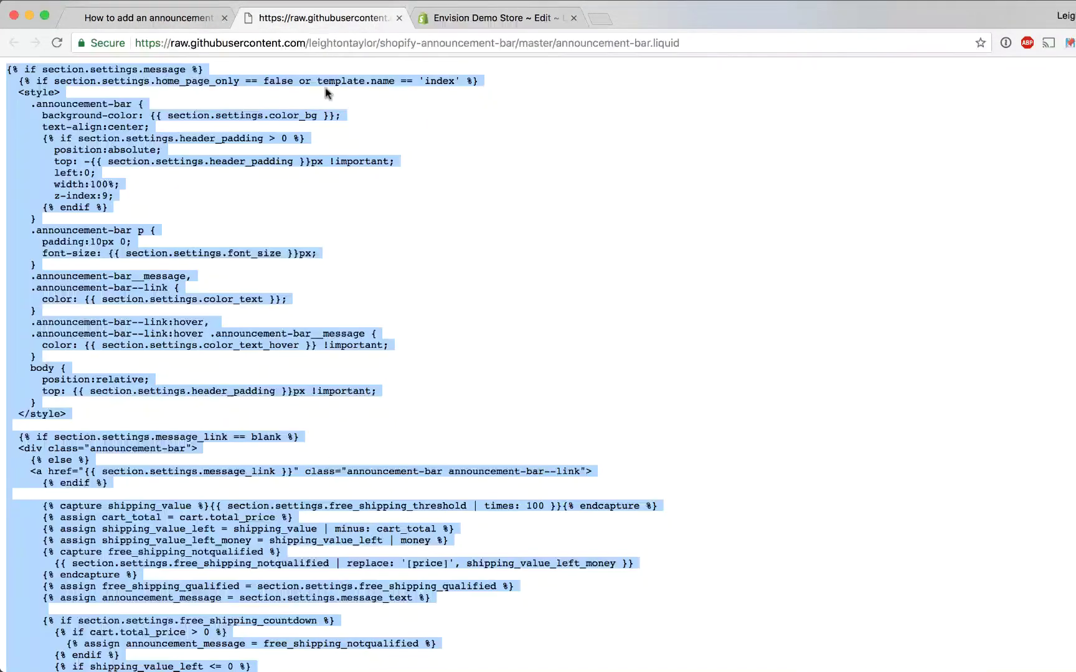
click(469, 21)
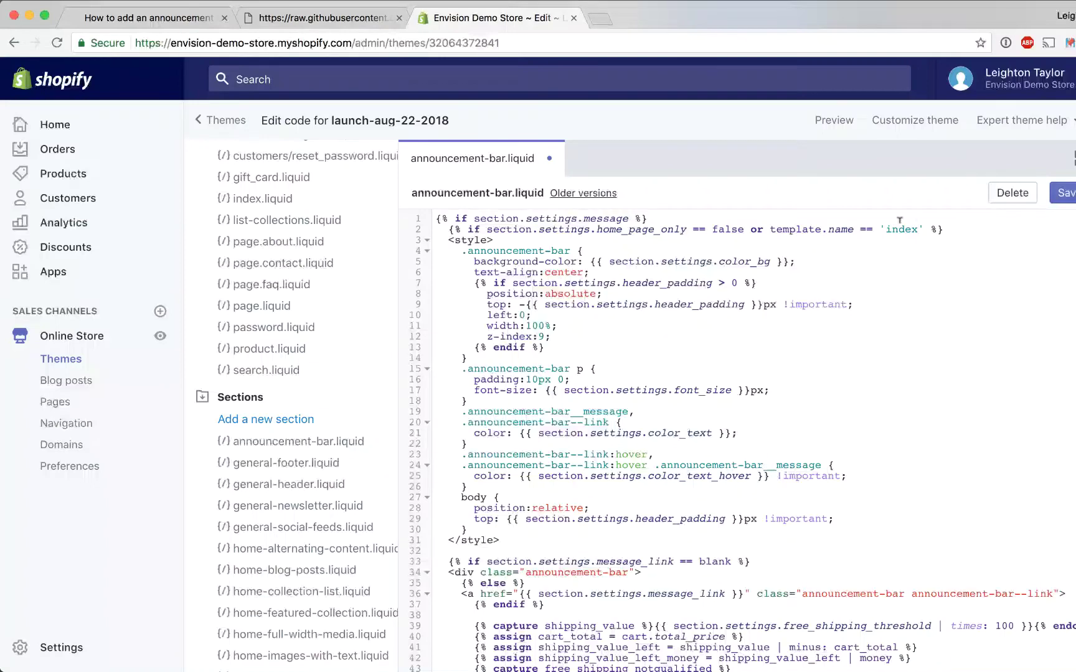
click(1067, 194)
click(150, 18)
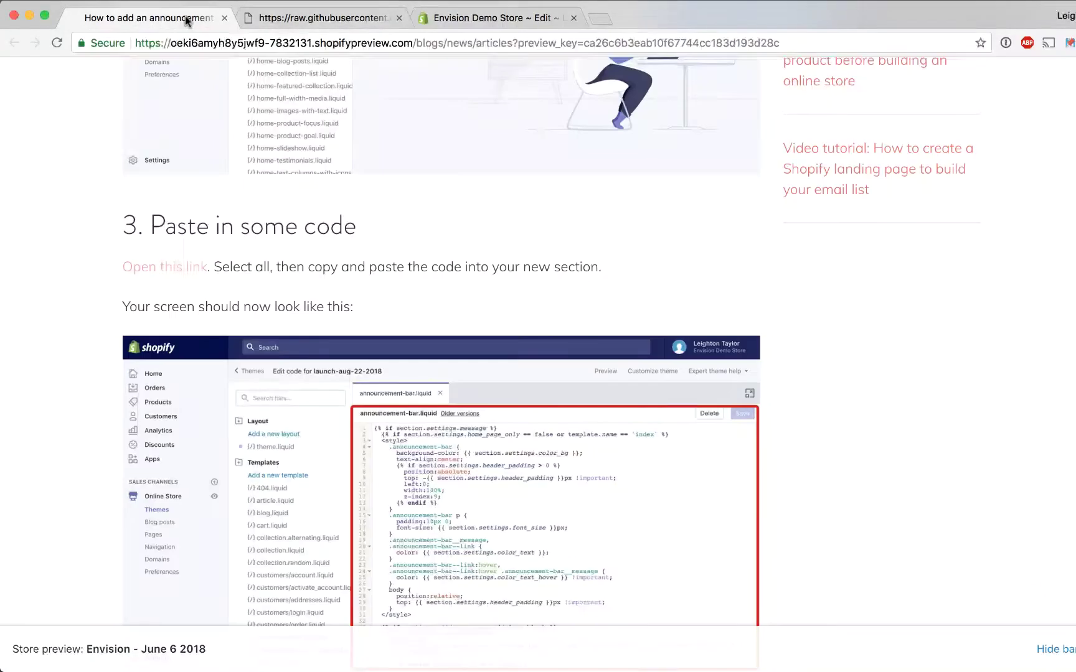
scroll(330, 443, down, 10)
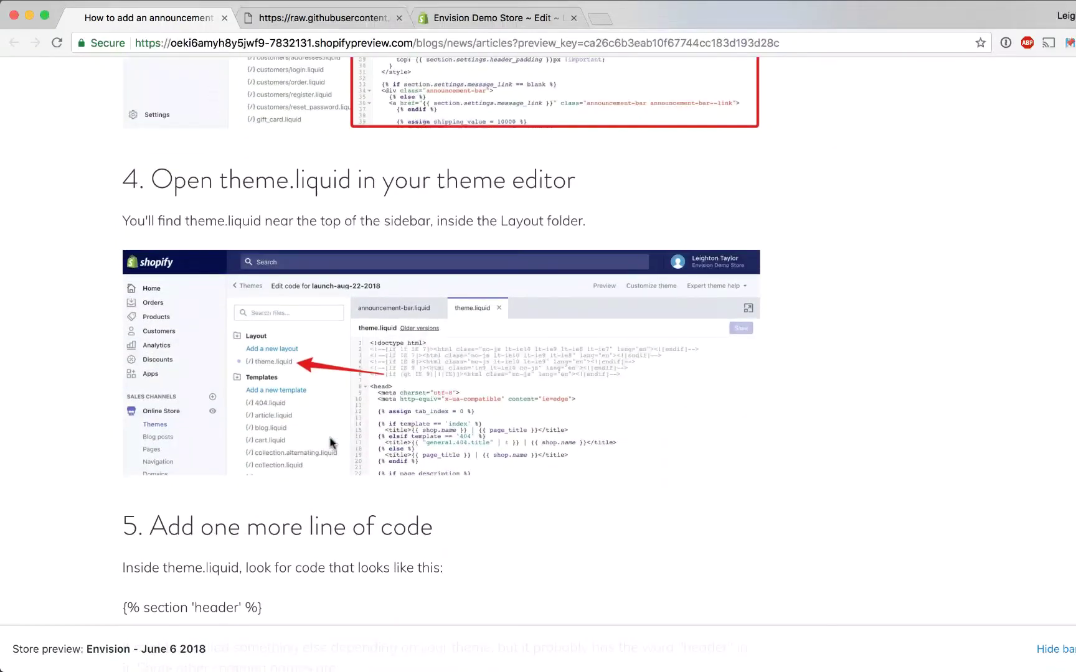
- Open theme.liquid from the Layout folder in the code editor
click(473, 18)
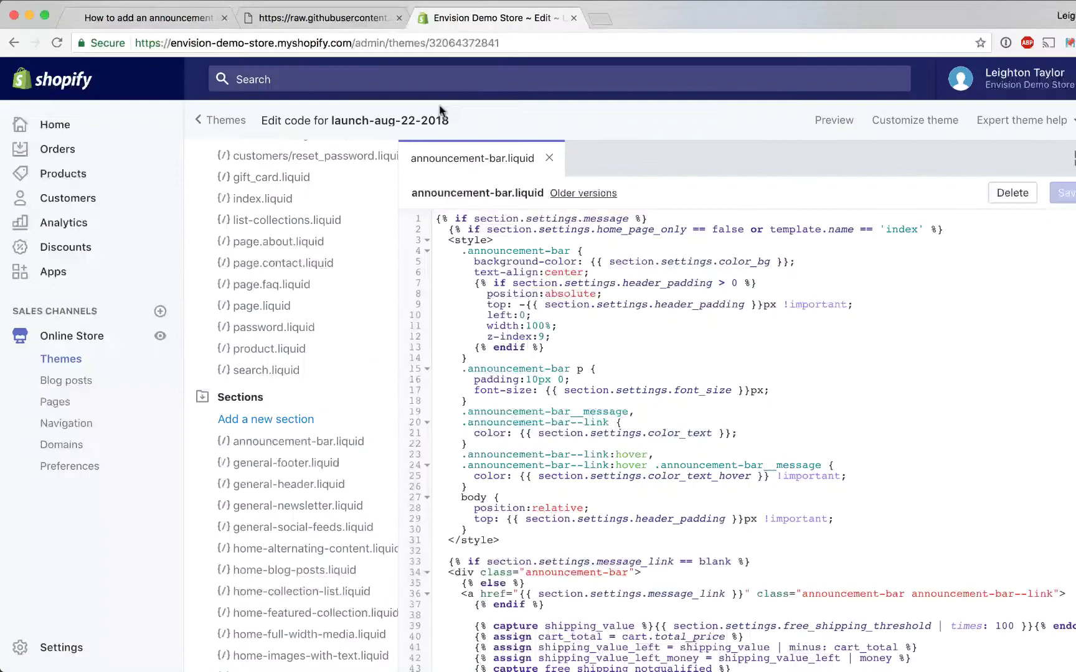
scroll(289, 348, up, 10)
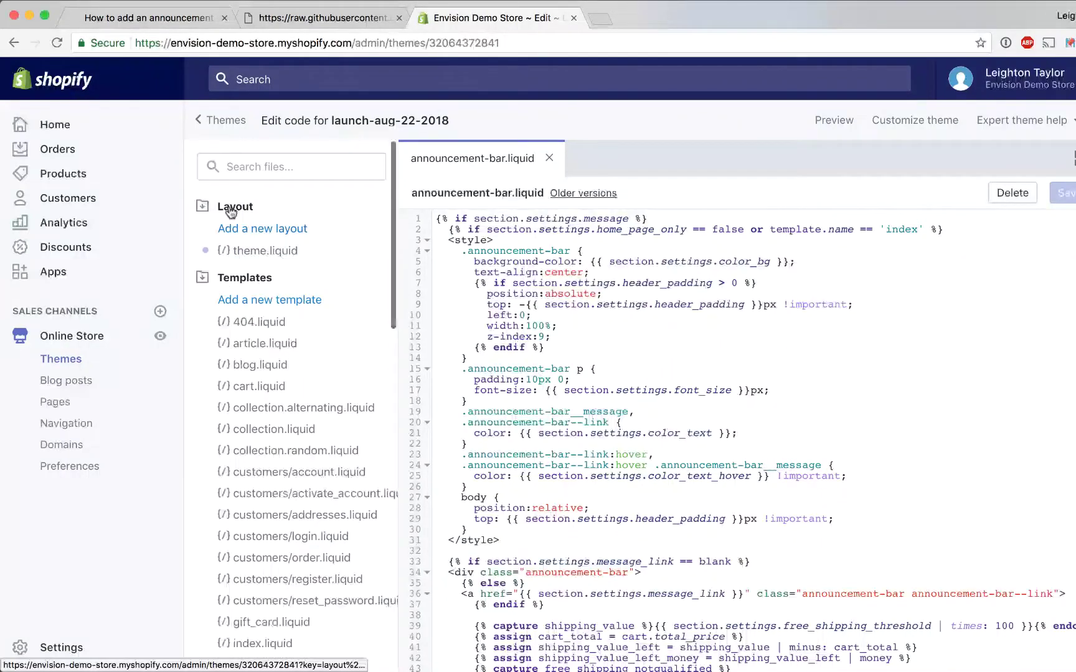
click(256, 251)
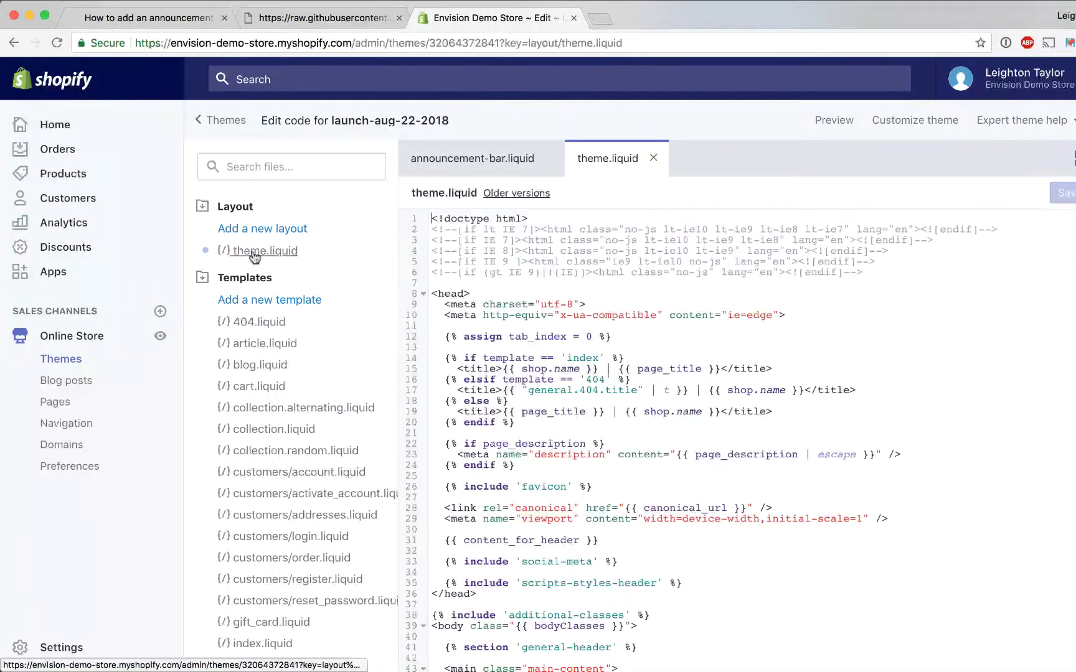
scroll(594, 361, down, 5)
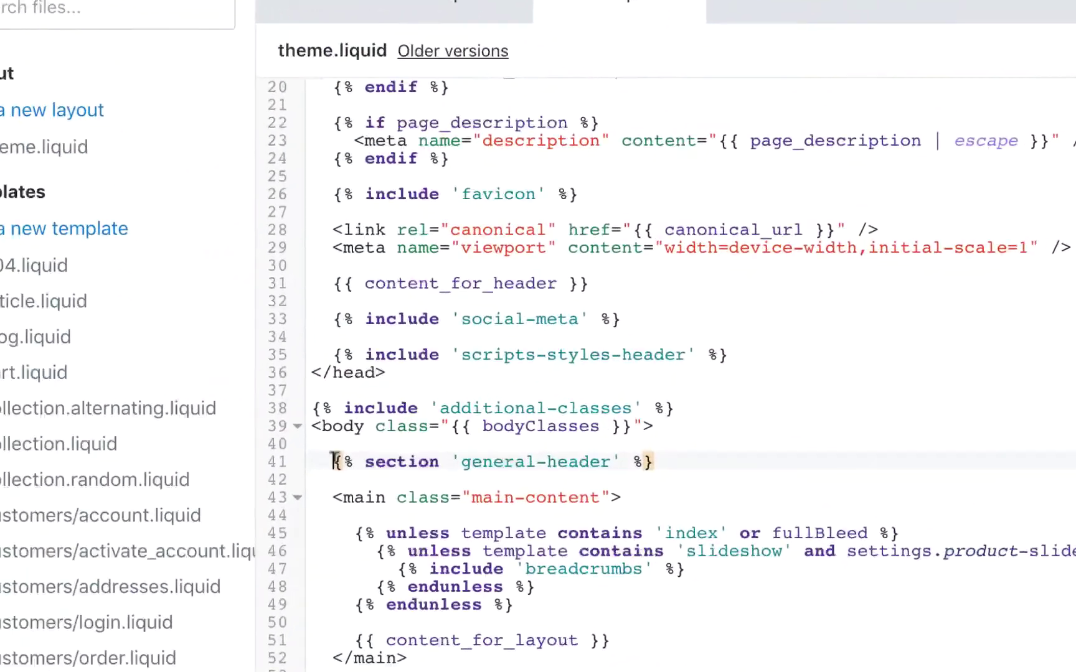
- Insert a blank line above {% section 'general-header' %} on line 41
drag(446, 439, 663, 472)
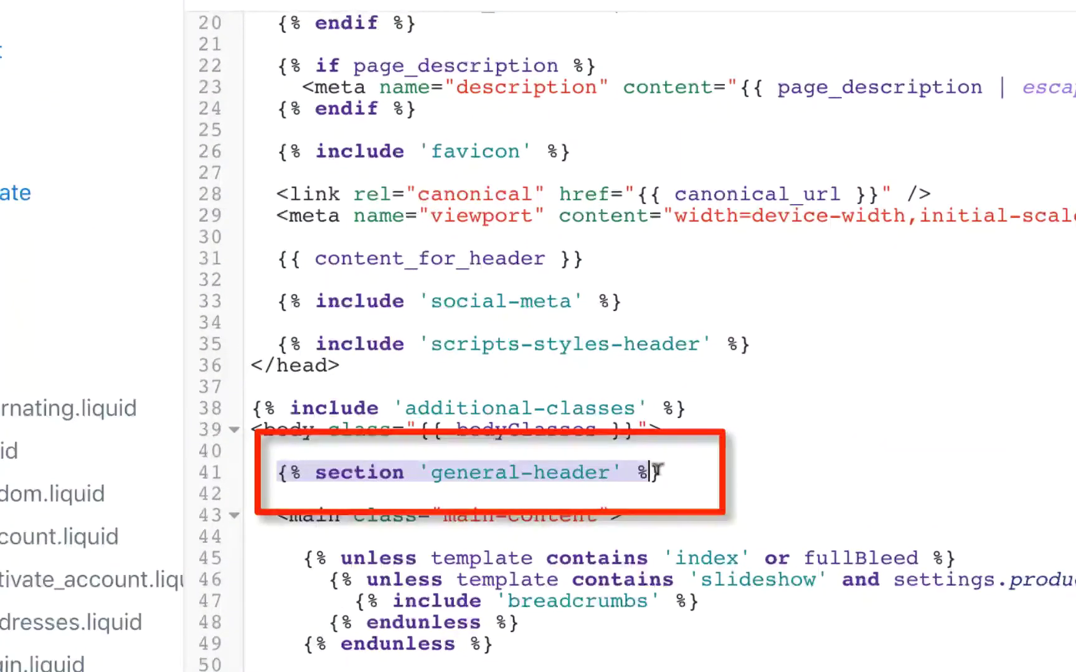
click(482, 465)
drag(274, 469, 663, 466)
click(295, 428)
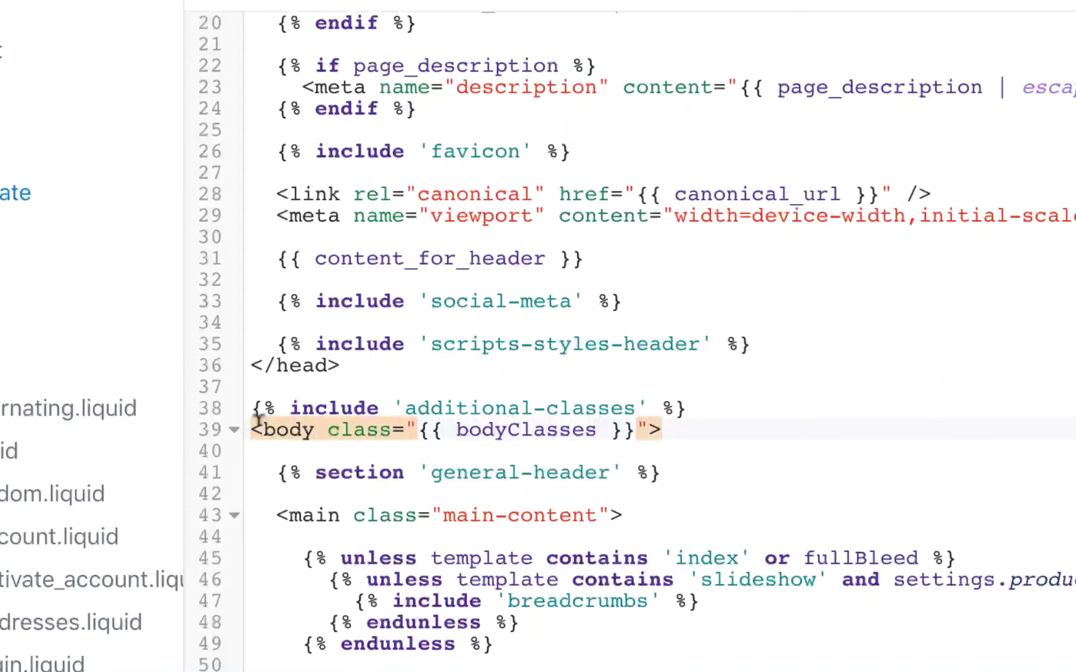
click(279, 472)
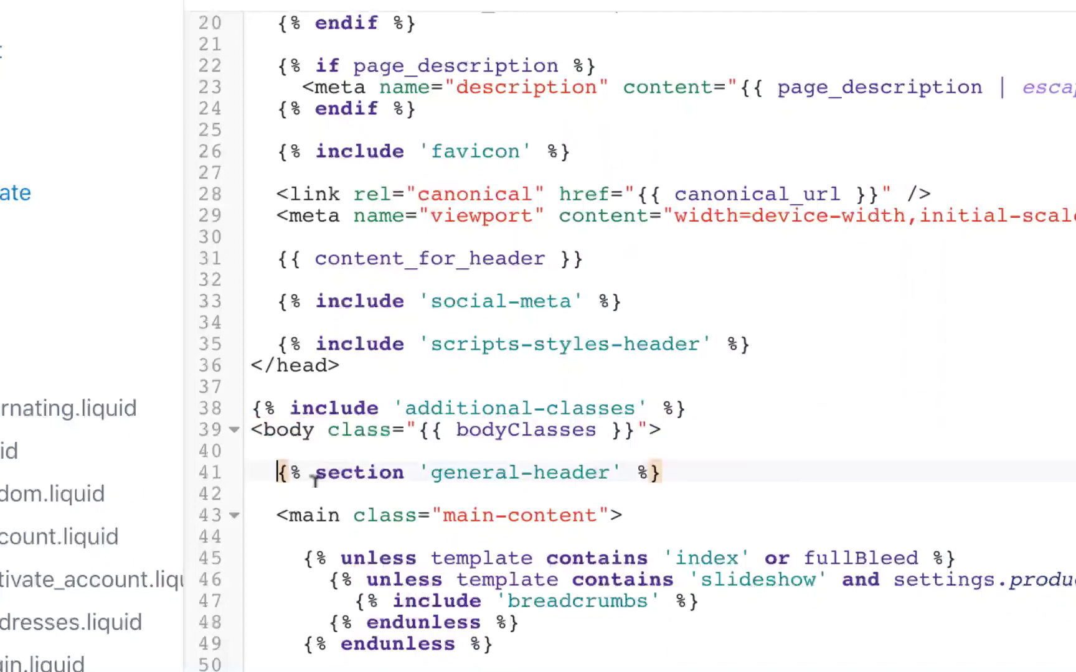
key(Return)
key(Up)
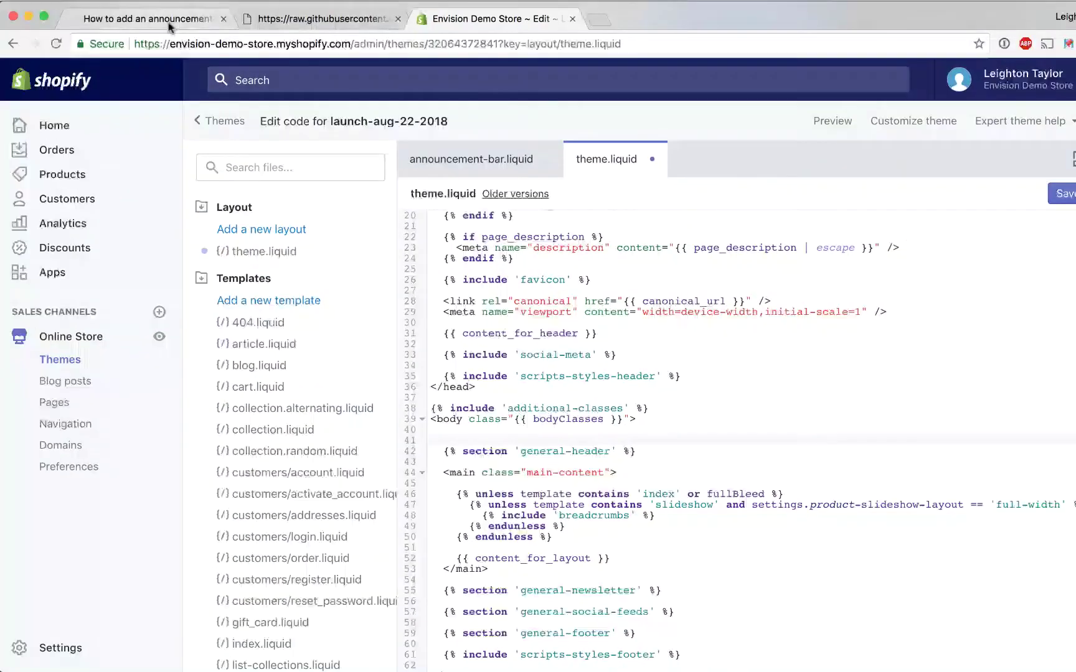
- Select the announcement-bar section snippet in the tutorial article for copying
key(super+1)
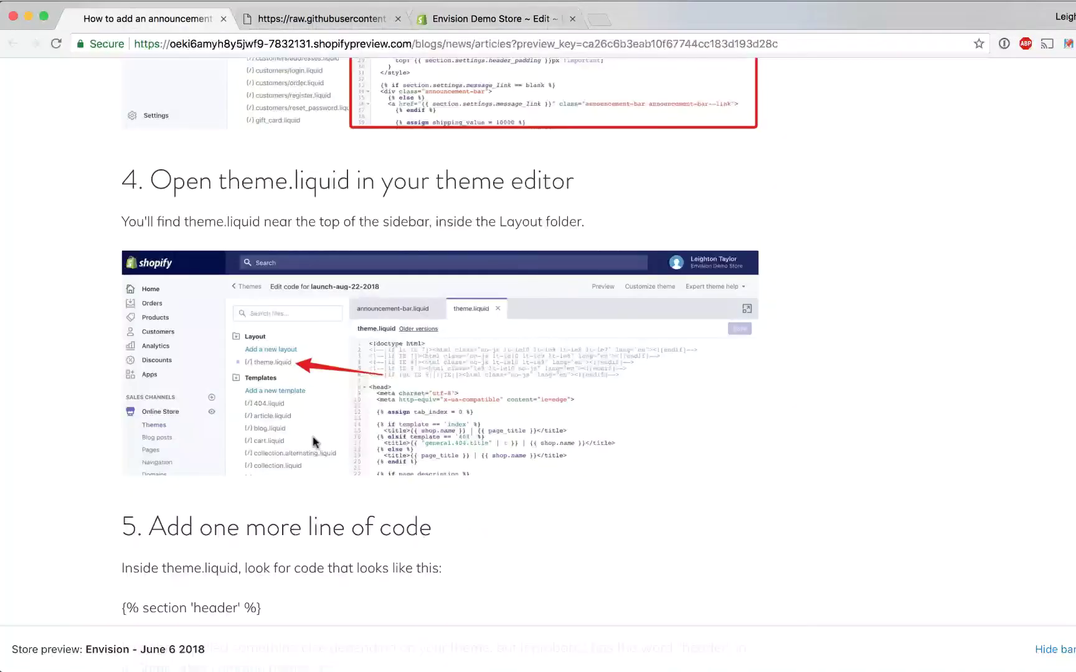
scroll(313, 436, down, 3)
scroll(312, 431, down, 5)
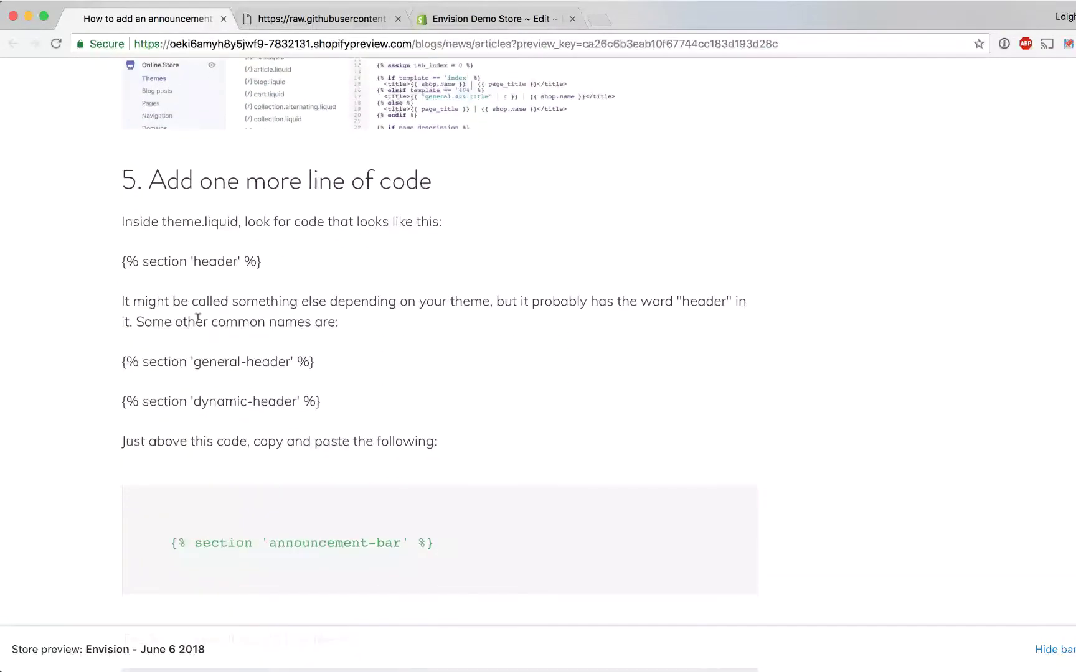
drag(171, 426, 434, 423)
key(super+c)
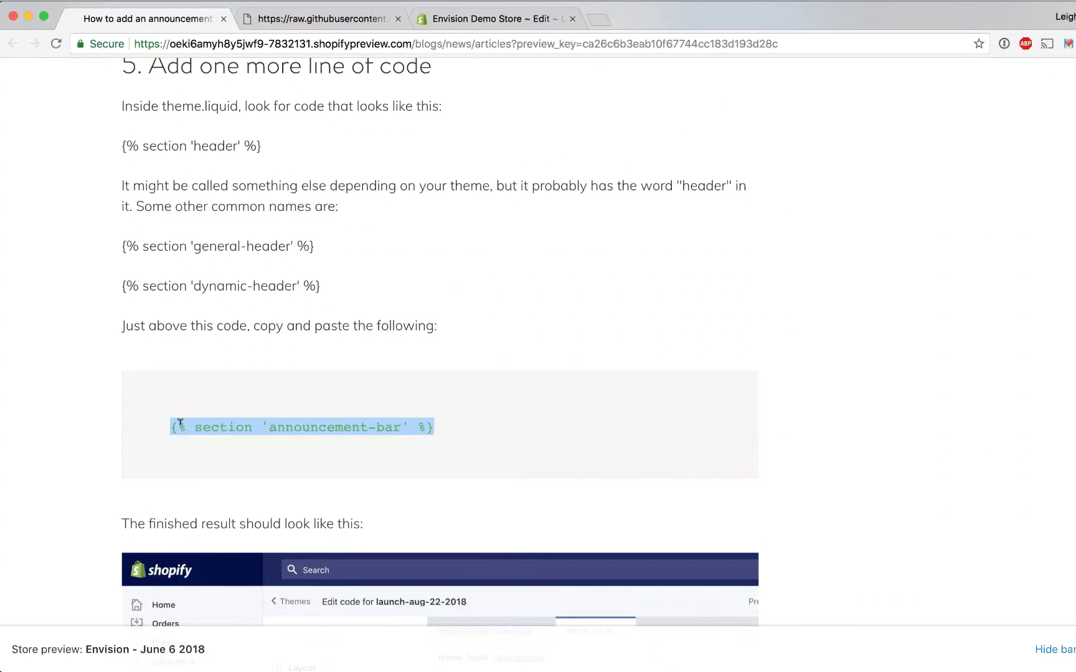
- Paste {% section 'announcement-bar' %} above the general-header line in theme.liquid and save
click(479, 18)
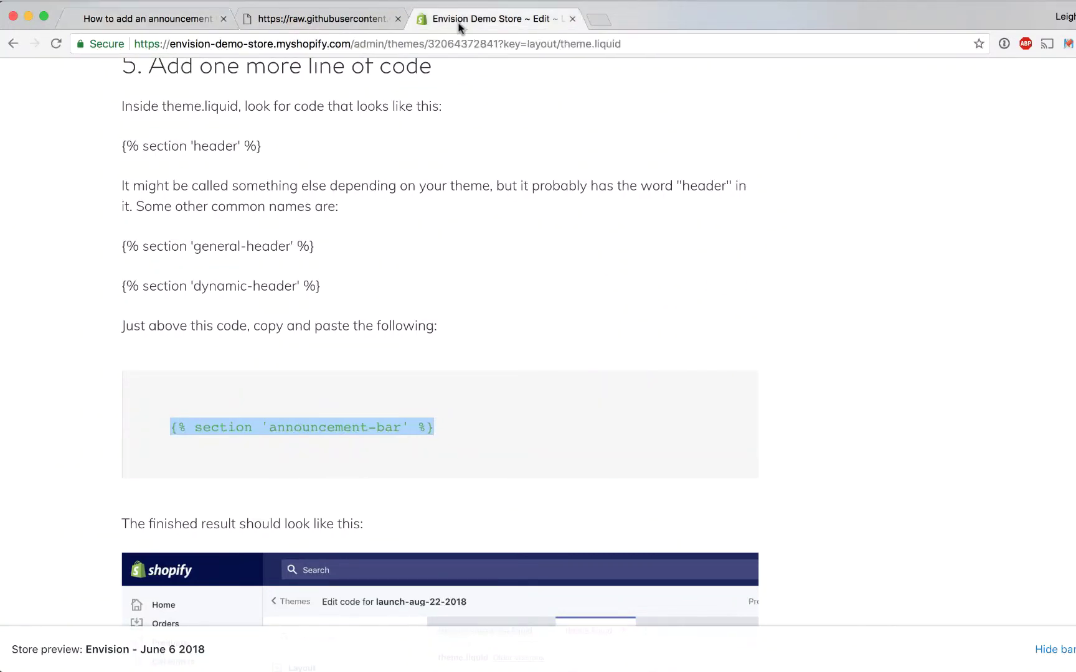
key(super+v)
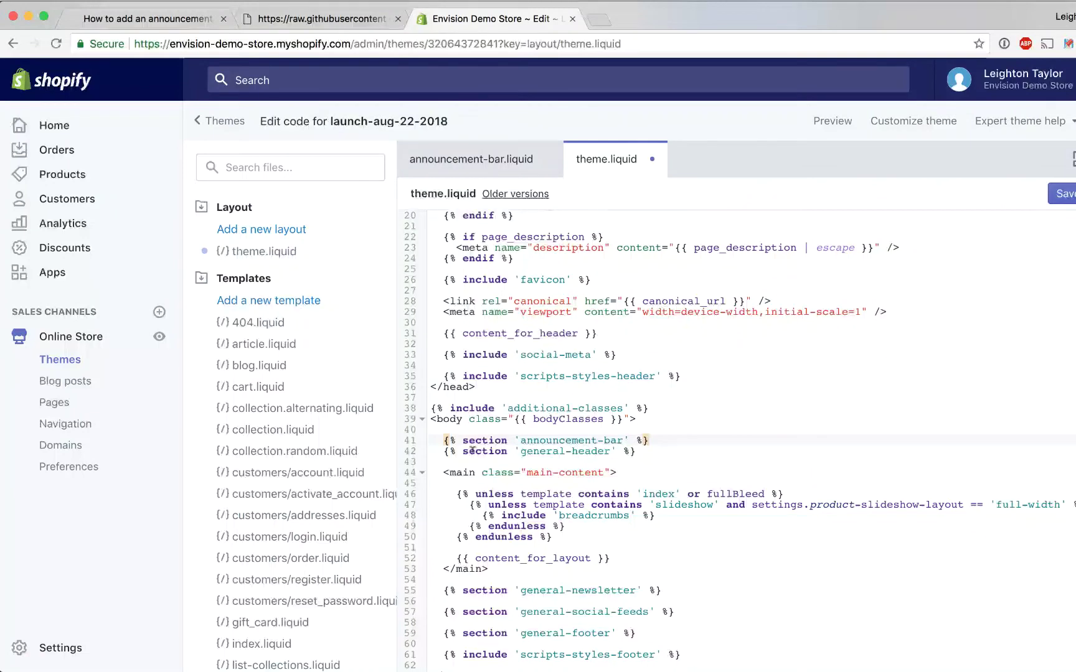
click(1059, 193)
key(super+1)
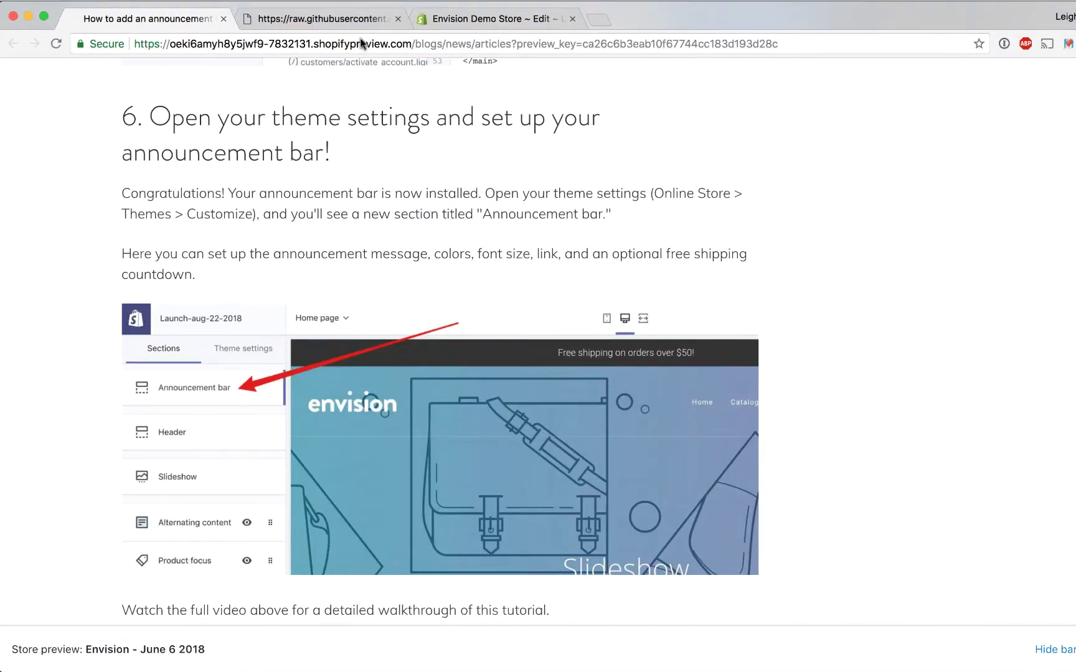
- Go from the code editor via the customizer back to the Themes list showing Launch-Aug-22-2018
click(477, 23)
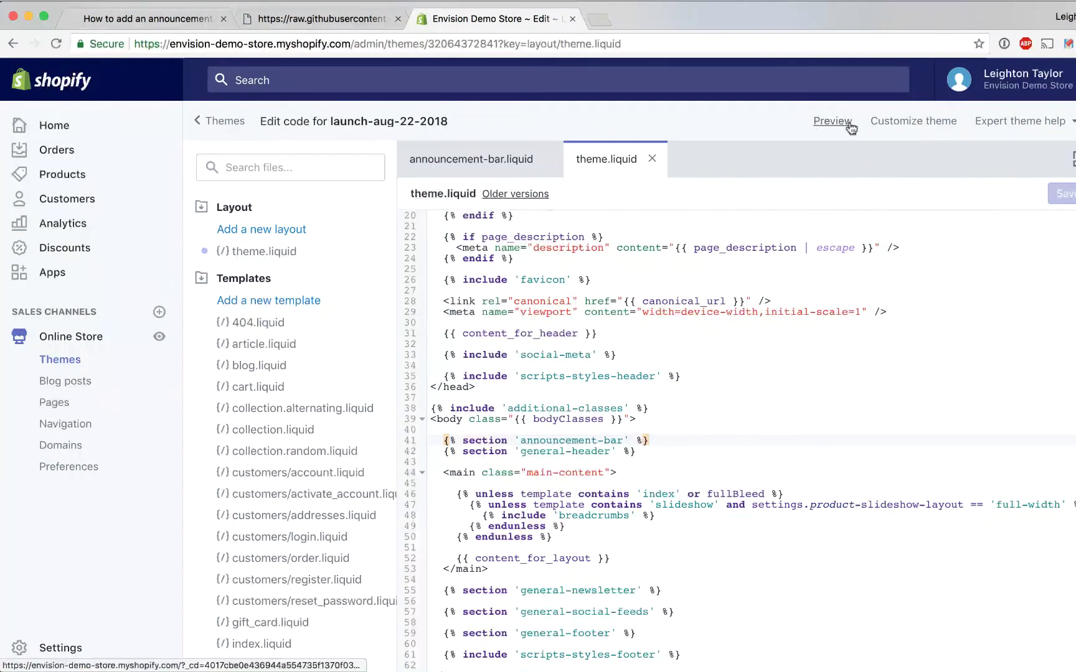
click(908, 127)
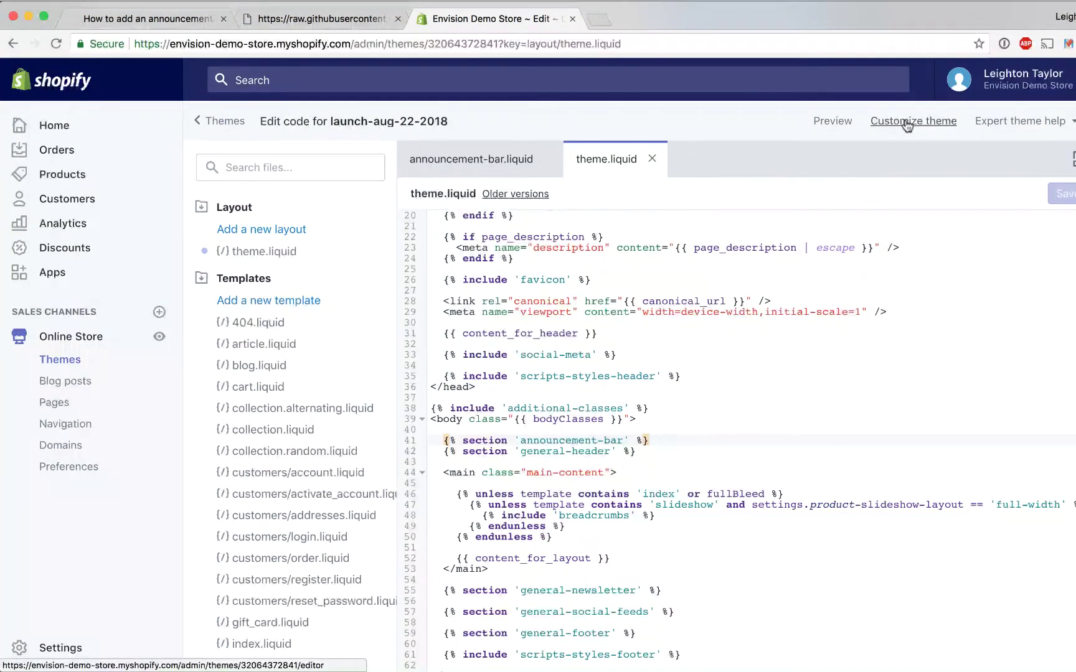
click(216, 123)
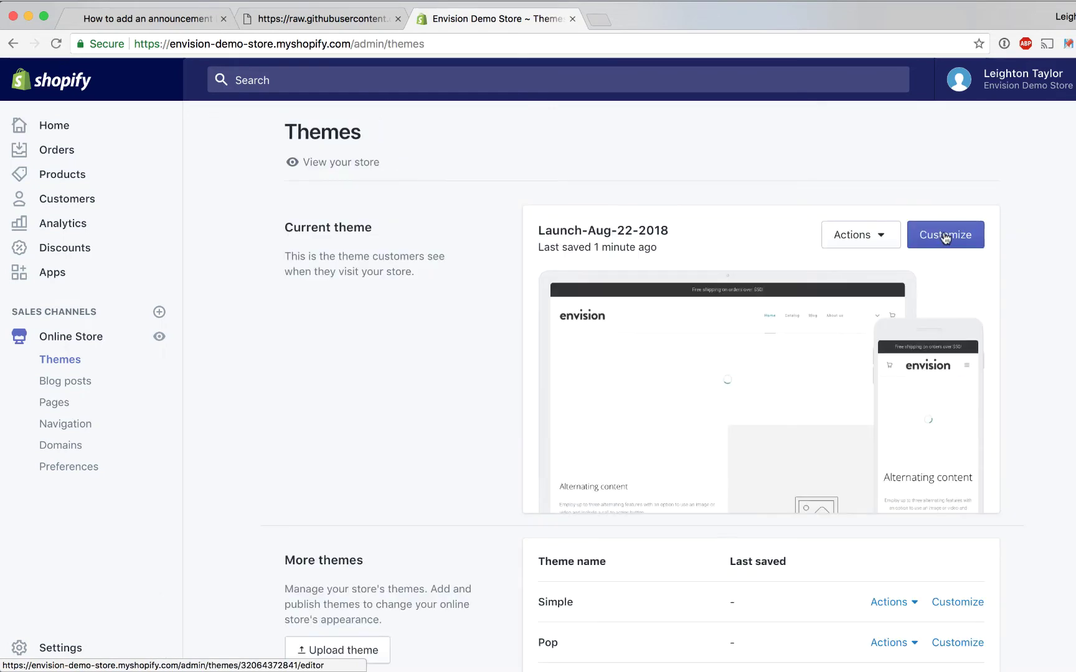
- Open the current Launch-aug-22-2018 theme in the theme customizer
click(946, 237)
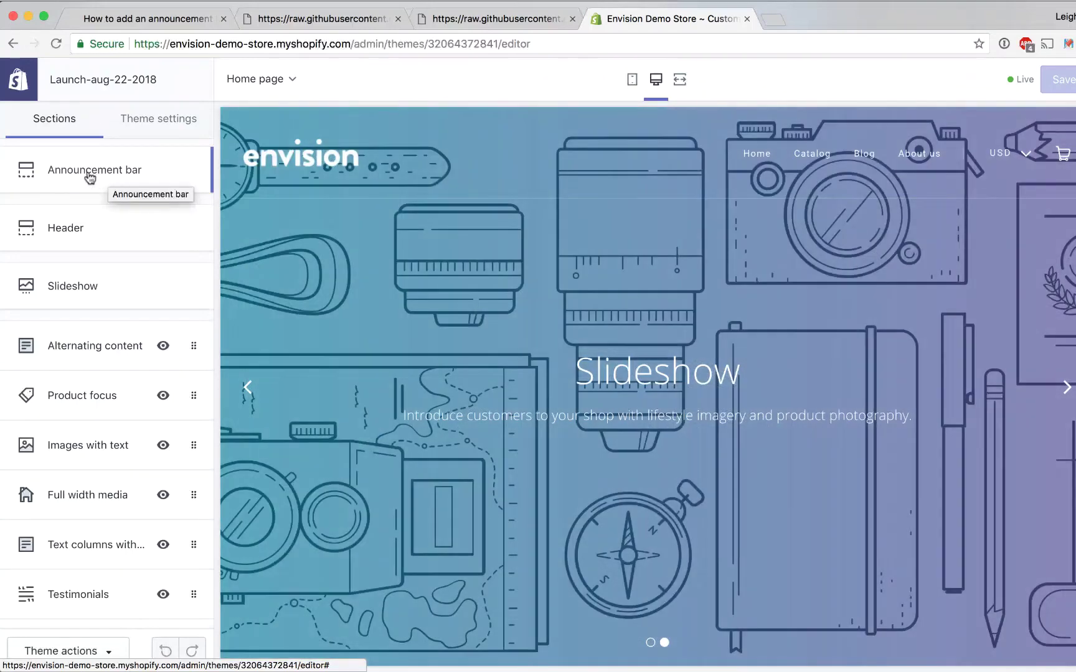
- Enable Show announcement so 'Free shipping on orders over $50!' displays above the header
click(89, 178)
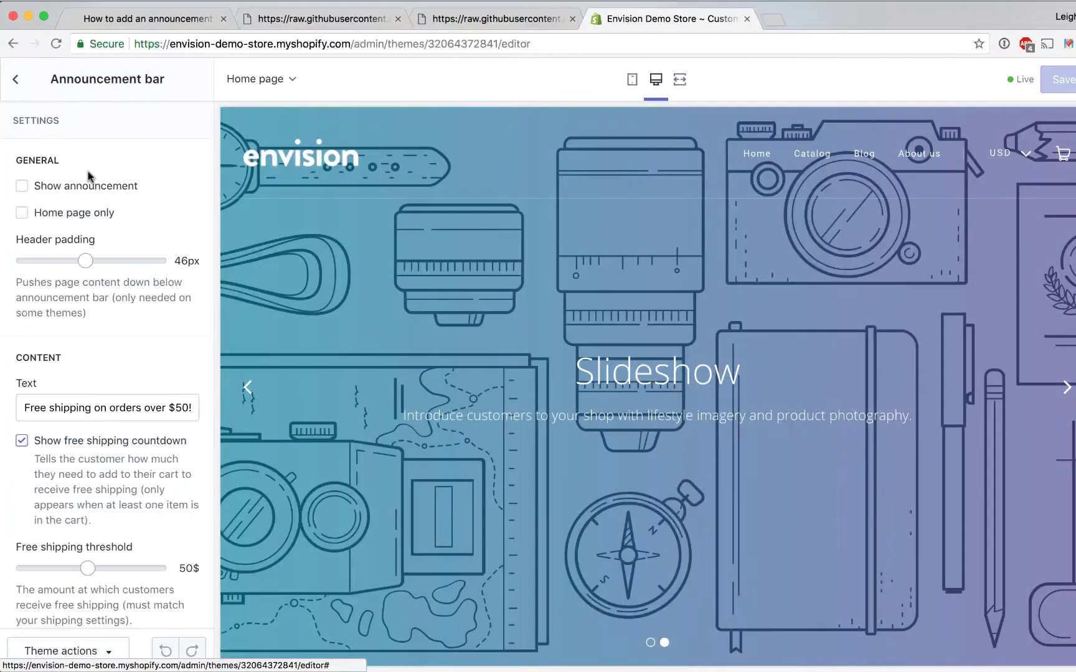
scroll(74, 391, down, 2)
scroll(74, 391, down, 5)
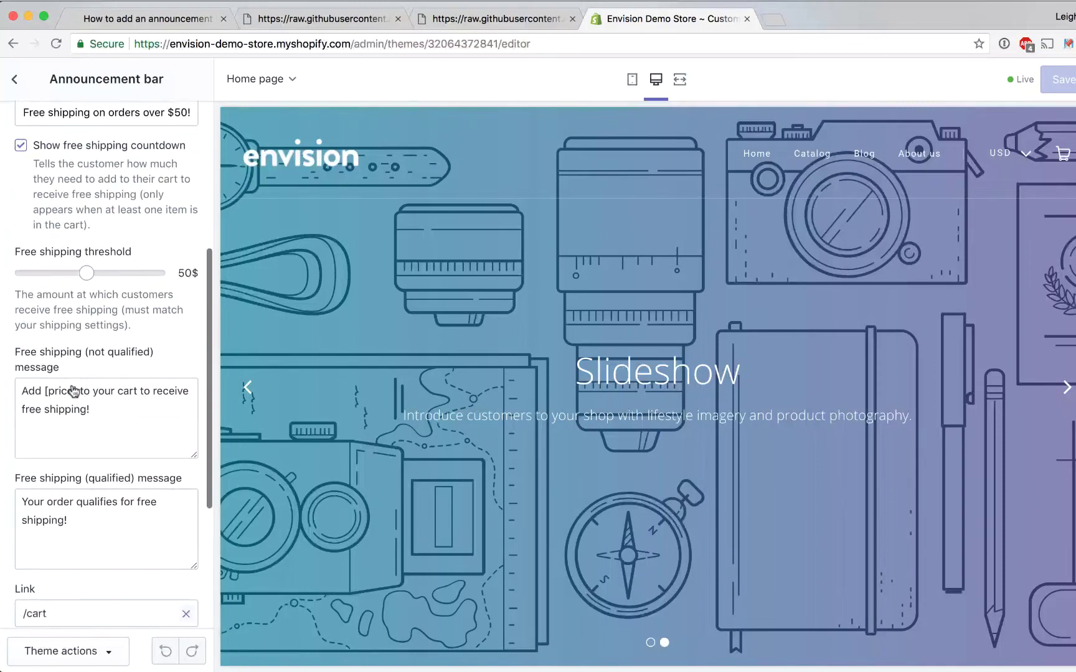
scroll(74, 391, up, 6)
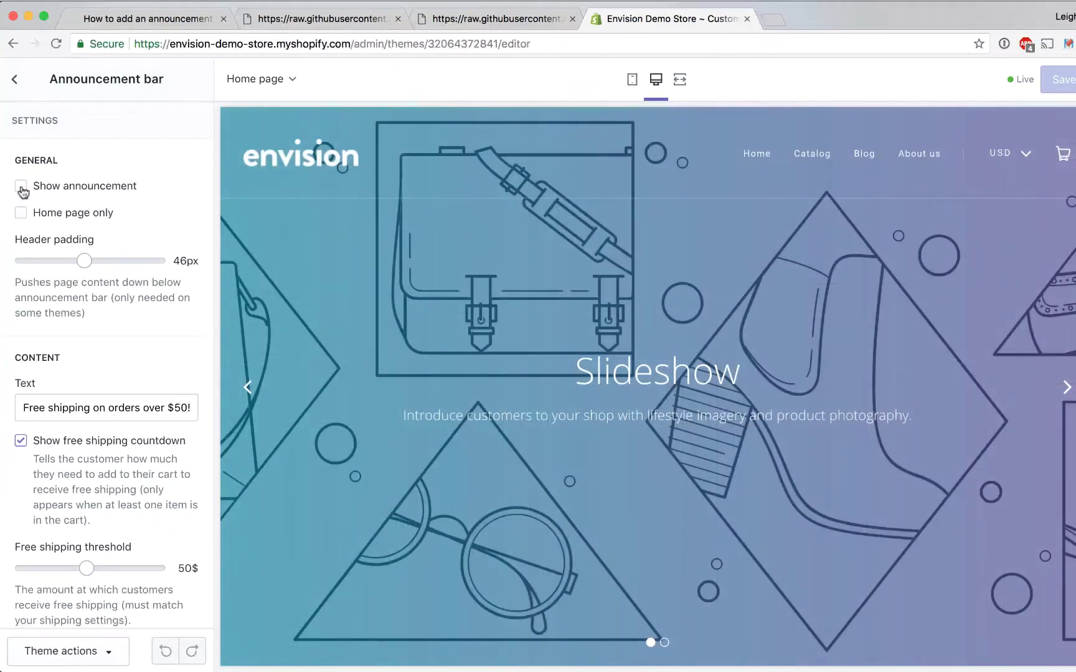
click(21, 187)
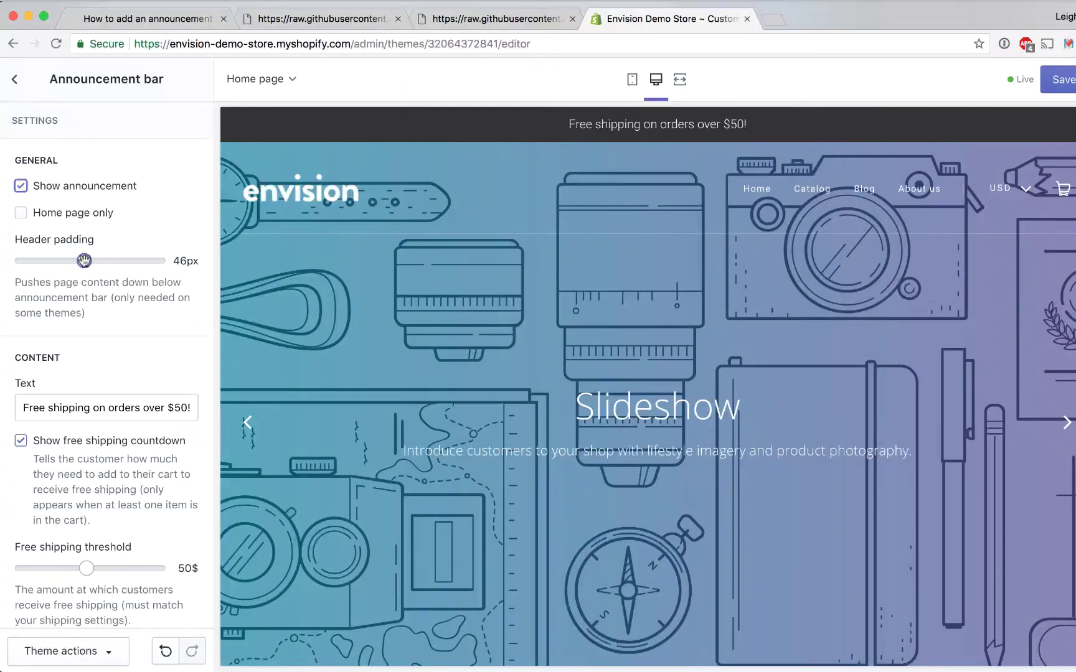
scroll(109, 350, down, 1)
scroll(109, 350, down, 2)
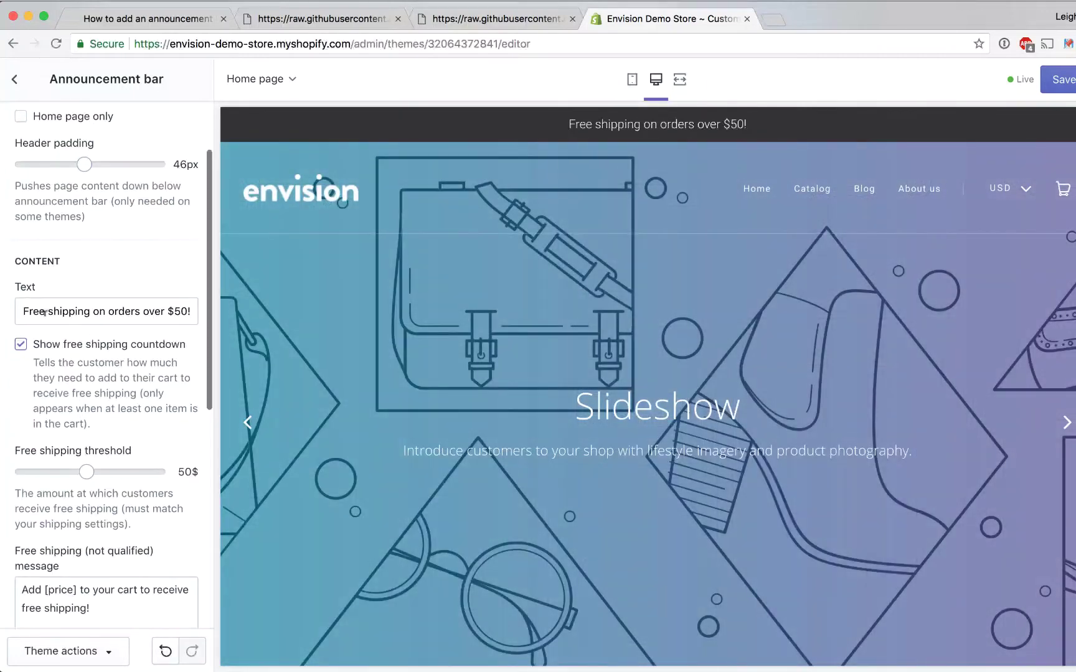
scroll(26, 314, down, 1)
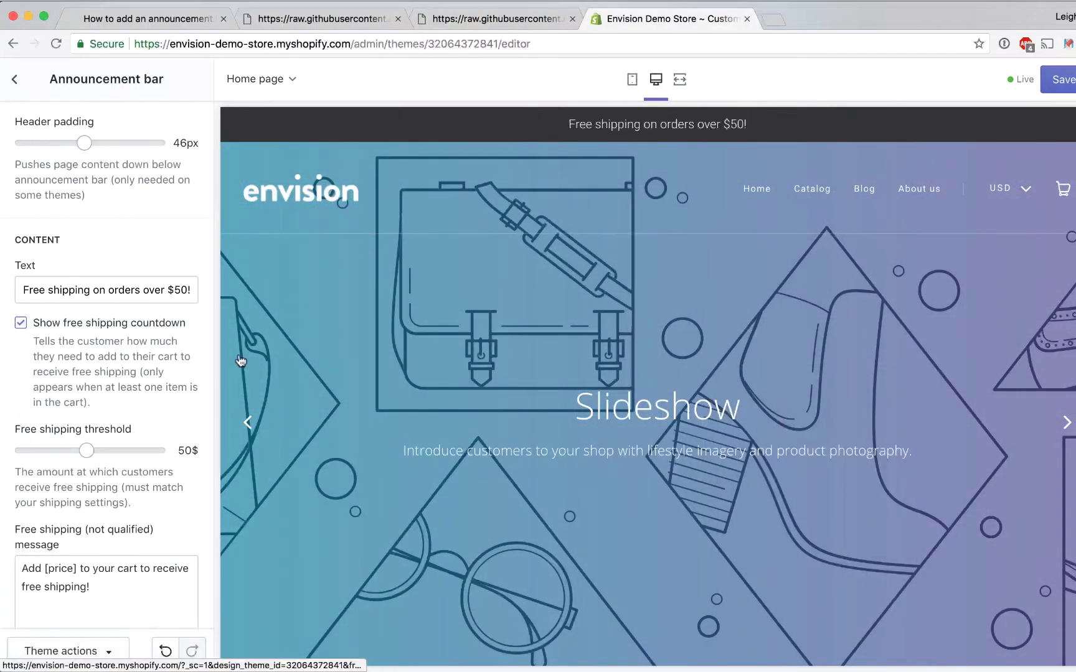
scroll(112, 349, down, 2)
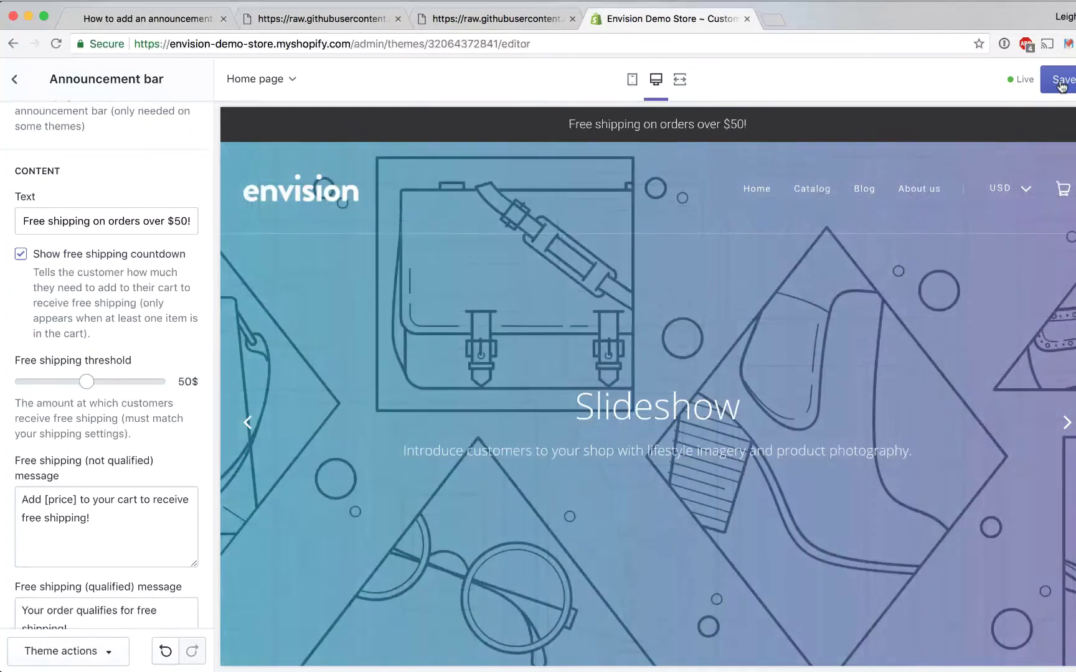
- Save the announcement settings and add the $10.00 Demo Product to the preview cart
click(1059, 79)
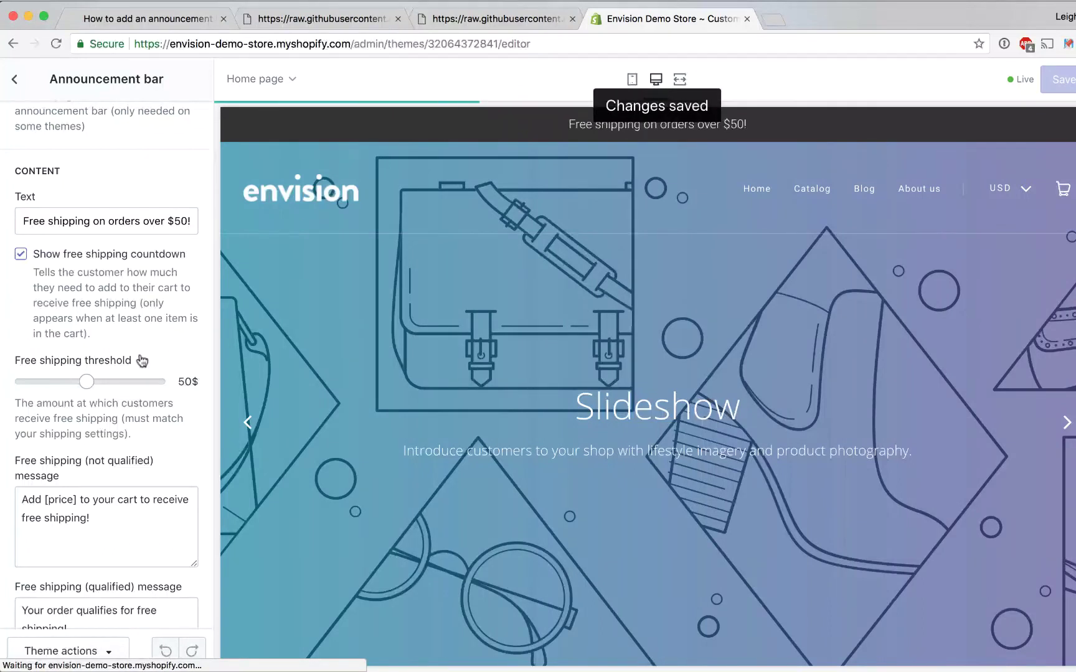
click(819, 195)
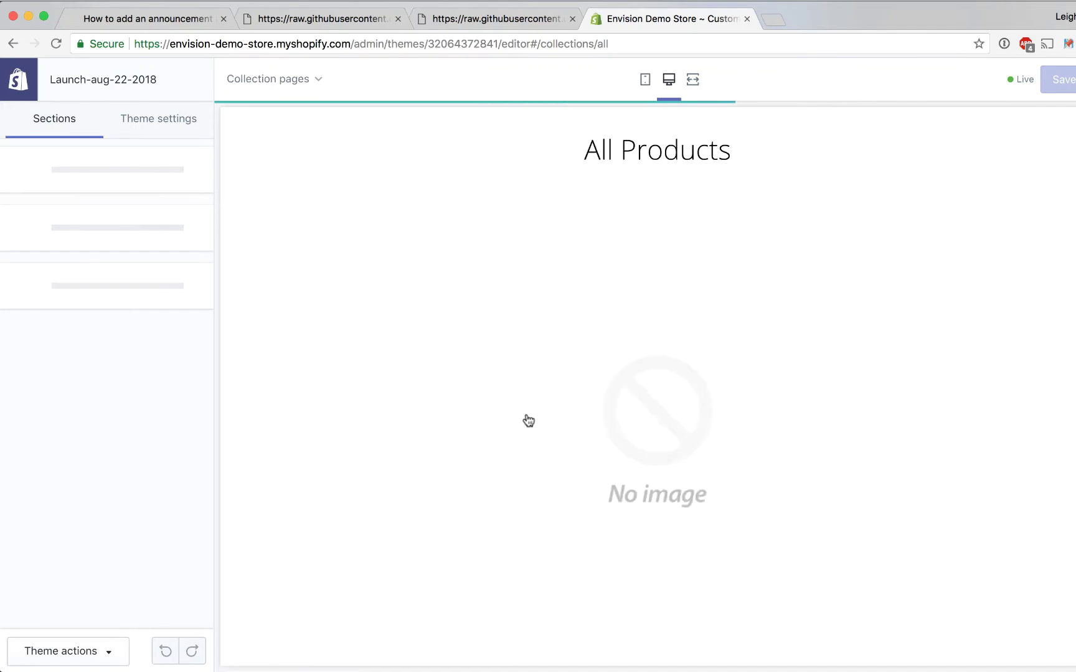
click(684, 455)
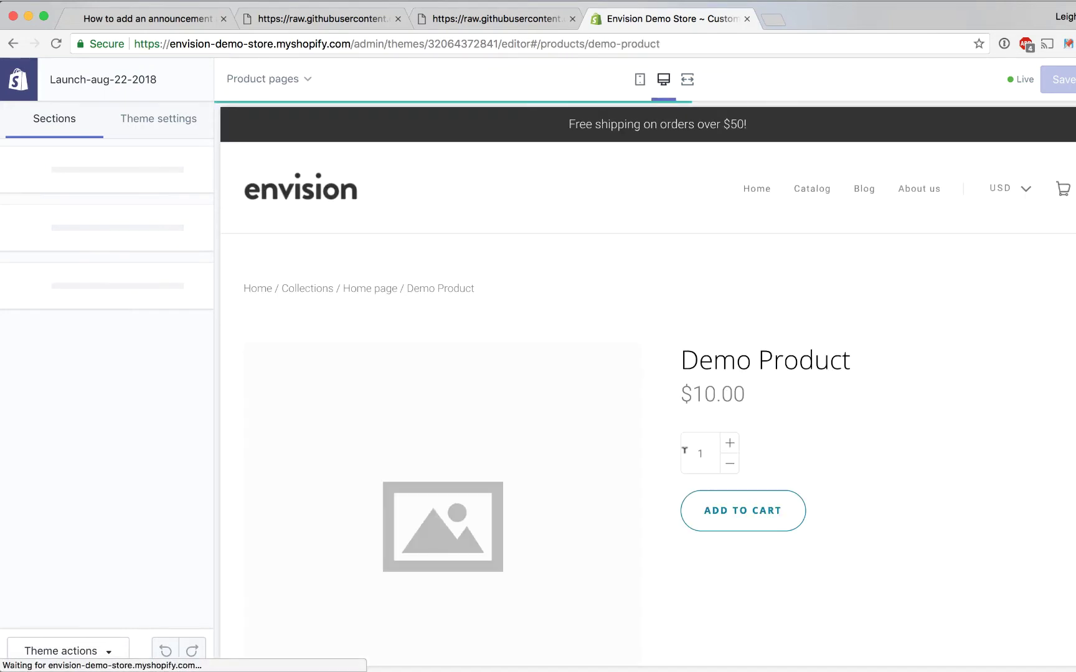
click(753, 461)
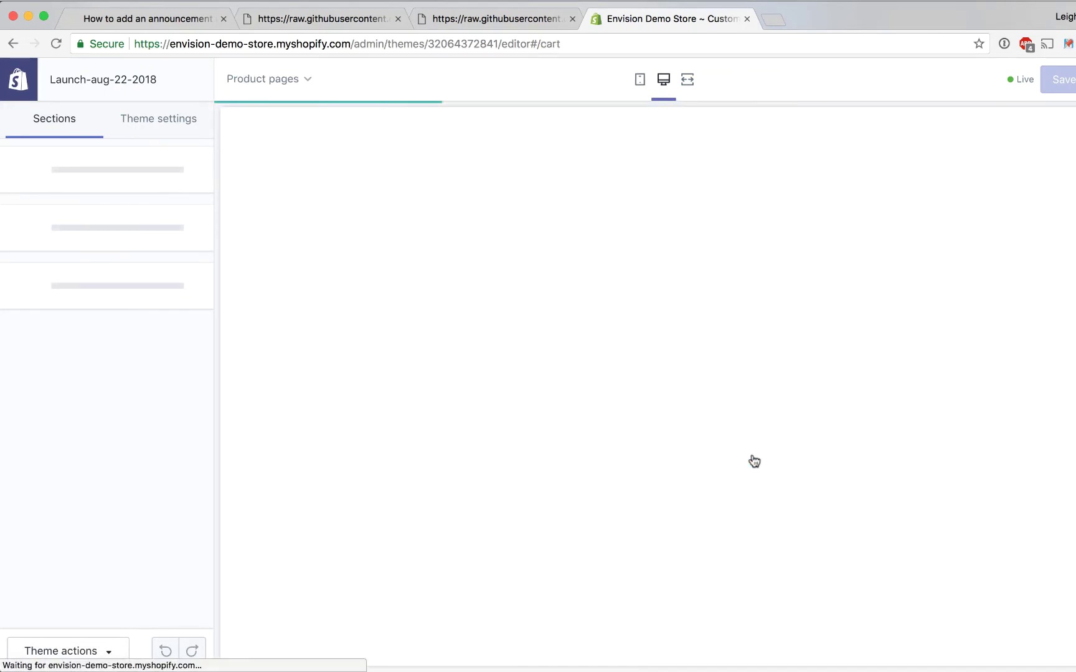
scroll(676, 381, down, 2)
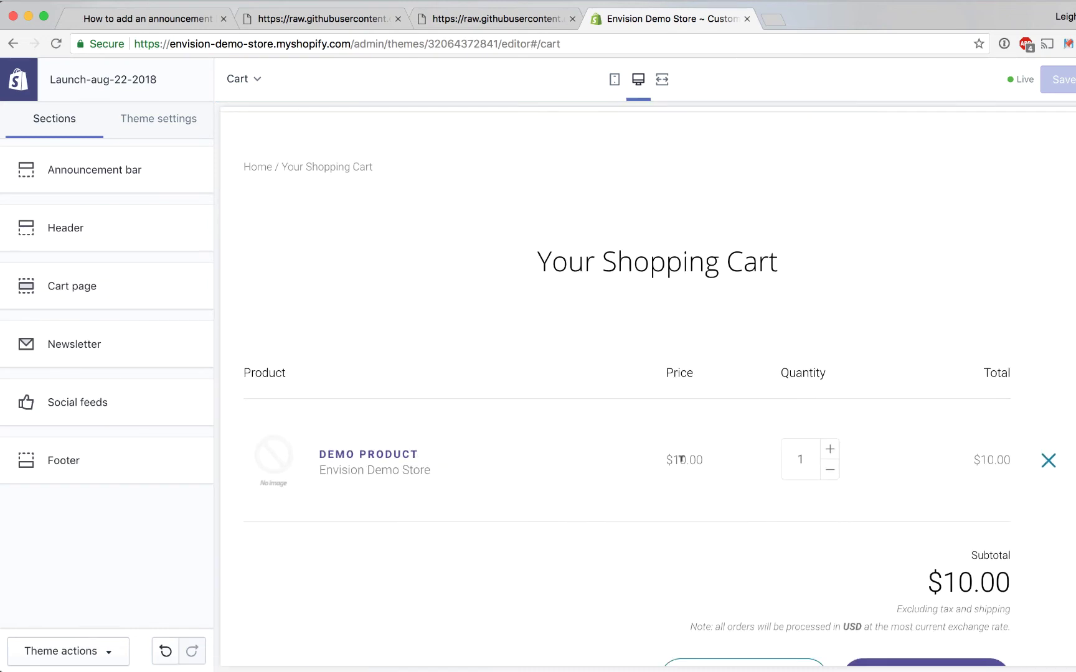
- Update the Demo Product cart quantity to 3, making the total $30.00
scroll(694, 457, up, 3)
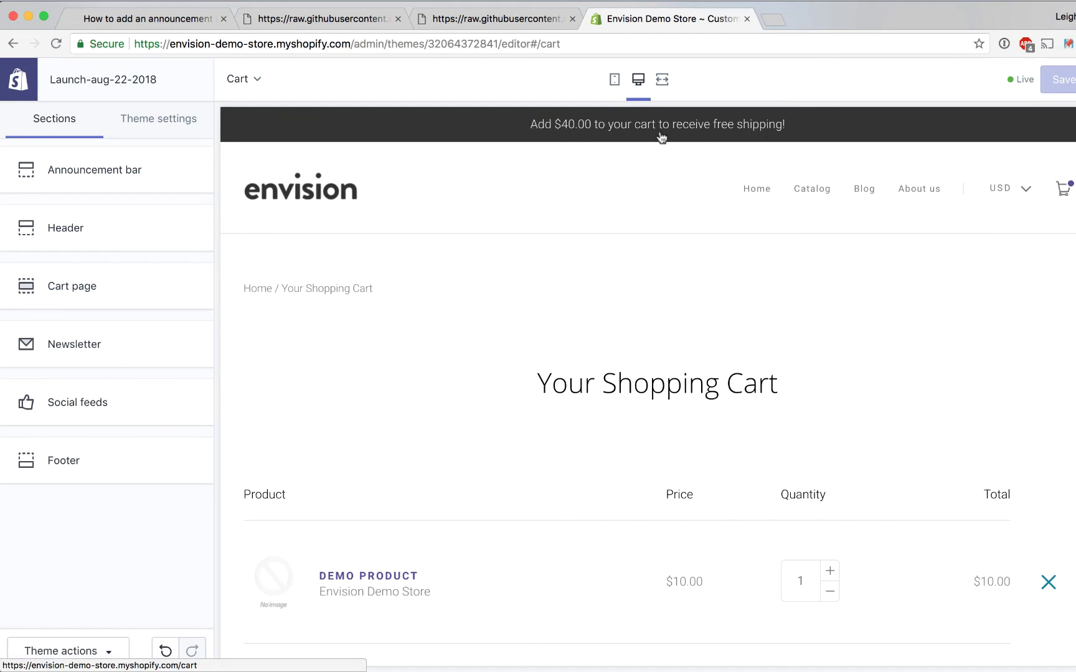
scroll(856, 550, down, 2)
scroll(857, 551, down, 2)
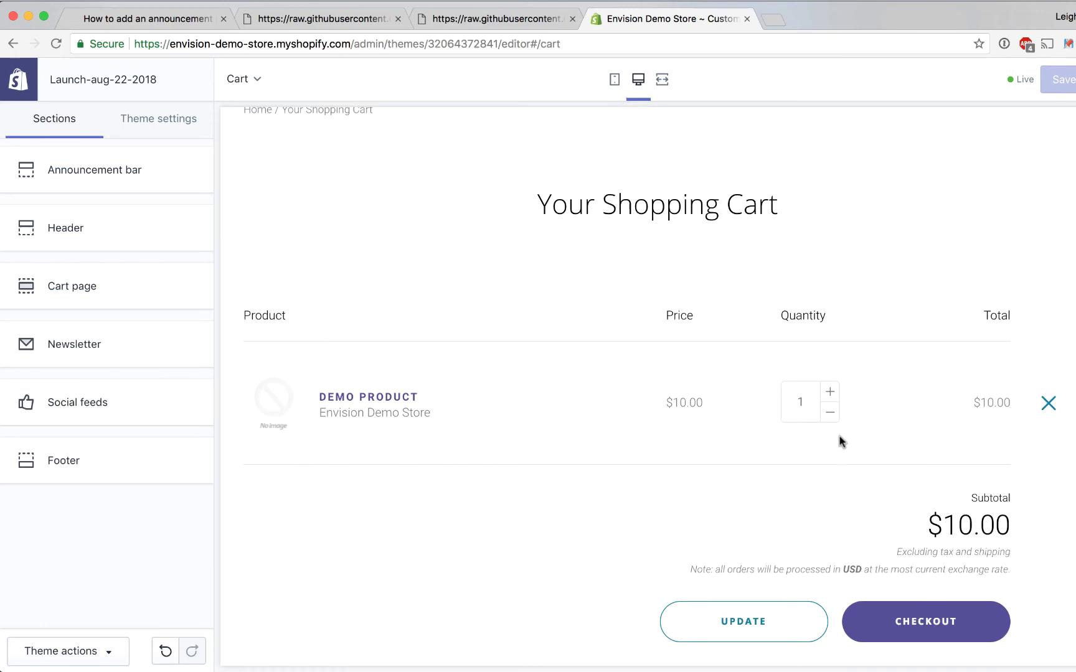
click(830, 392)
click(735, 620)
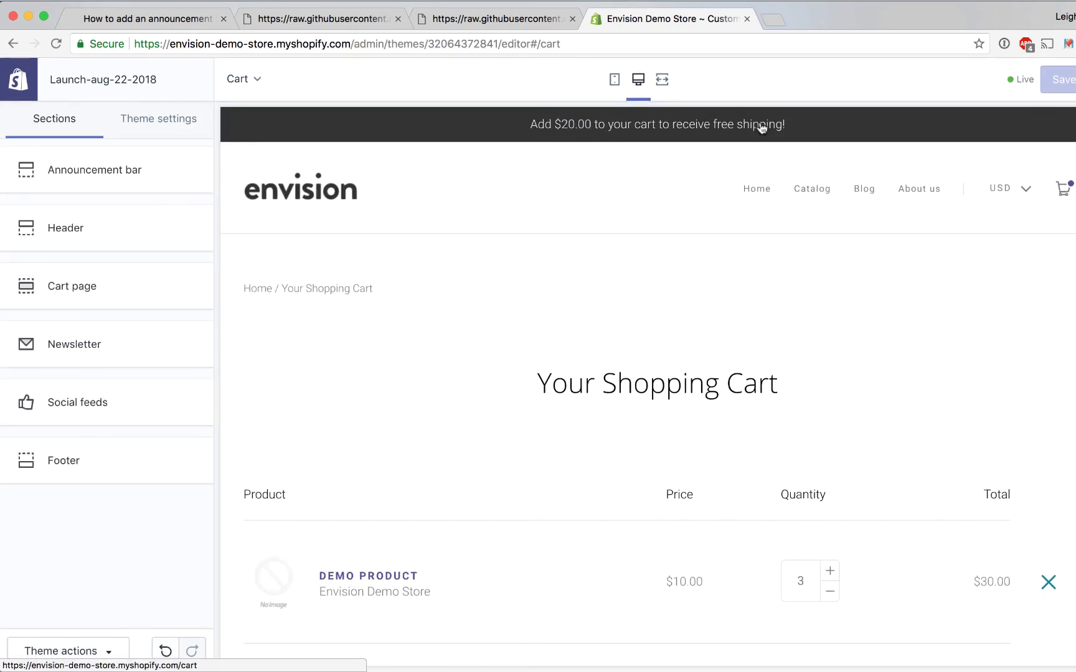
- Review the Announcement bar settings: free shipping countdown enabled at a 50$ threshold, plus link and colour options
click(99, 176)
scroll(79, 373, down, 9)
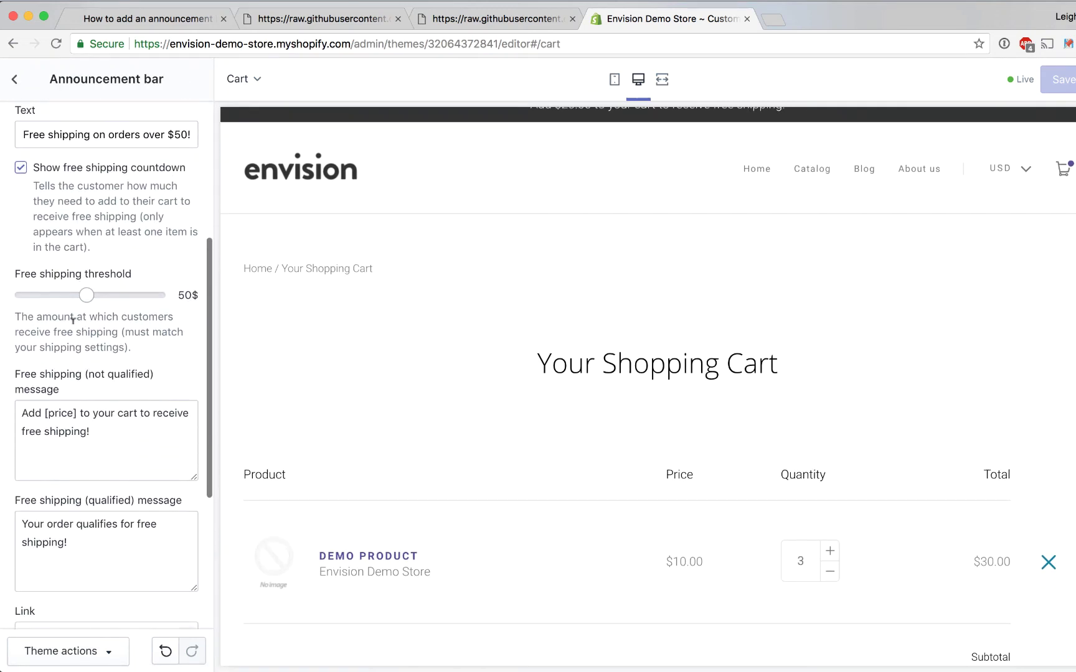
scroll(65, 444, down, 2)
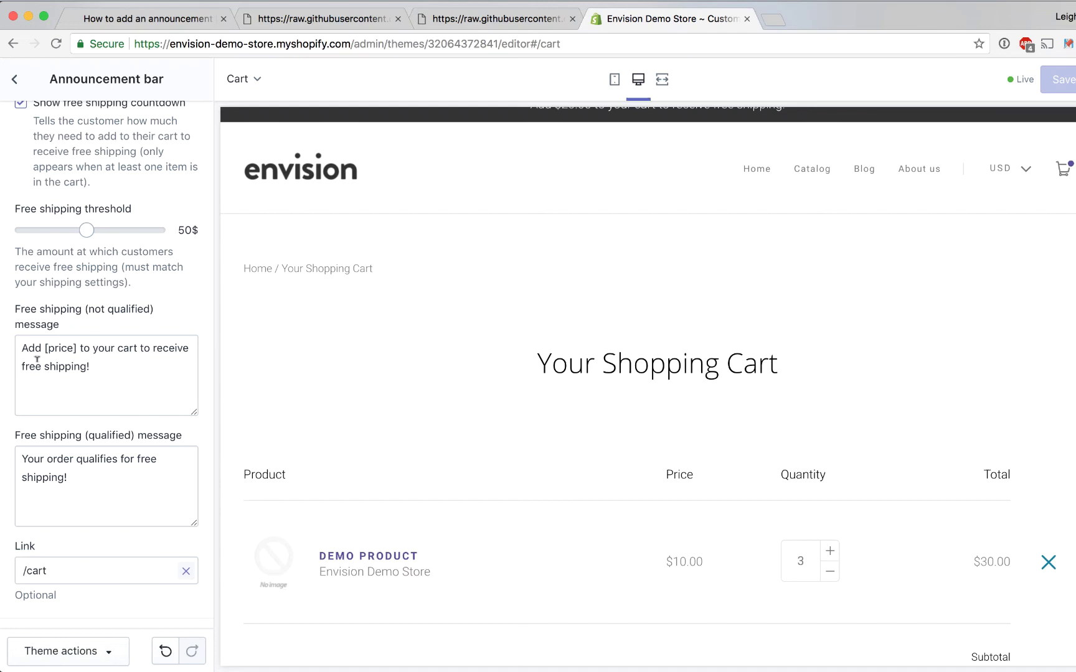
scroll(97, 426, down, 3)
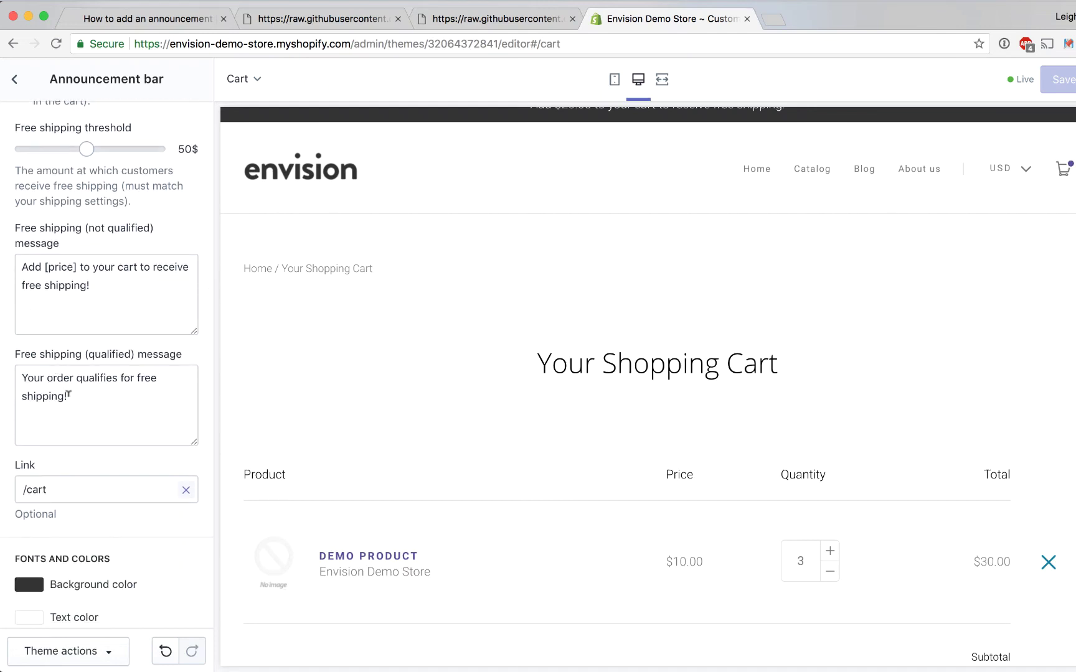
scroll(63, 392, down, 2)
scroll(72, 344, down, 2)
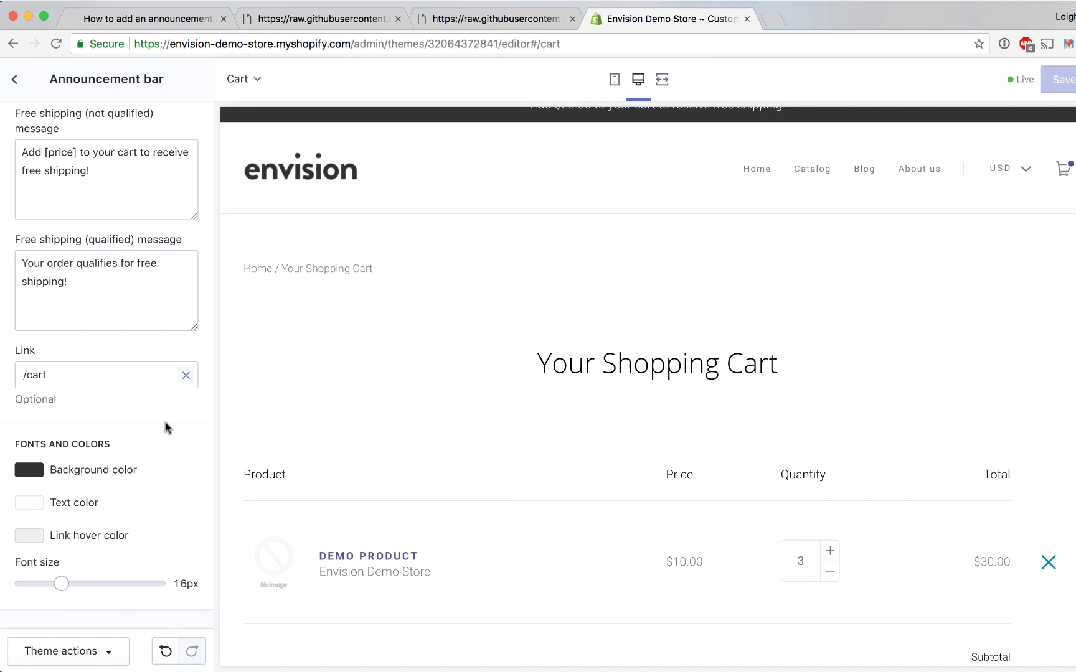
scroll(91, 499, up, 10)
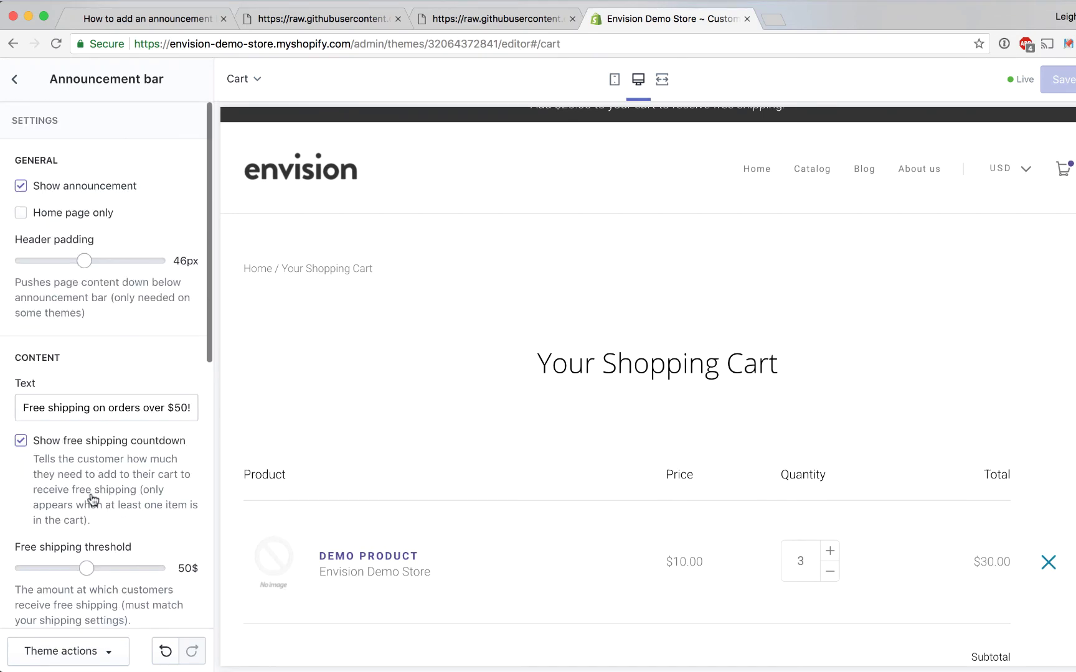
scroll(478, 327, up, 1)
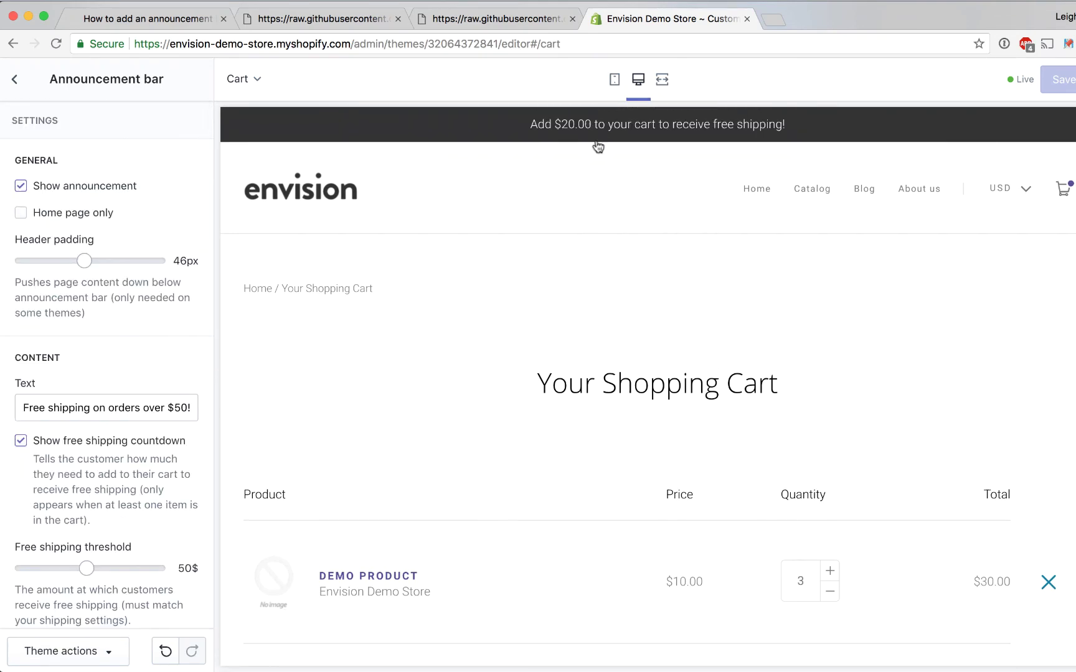